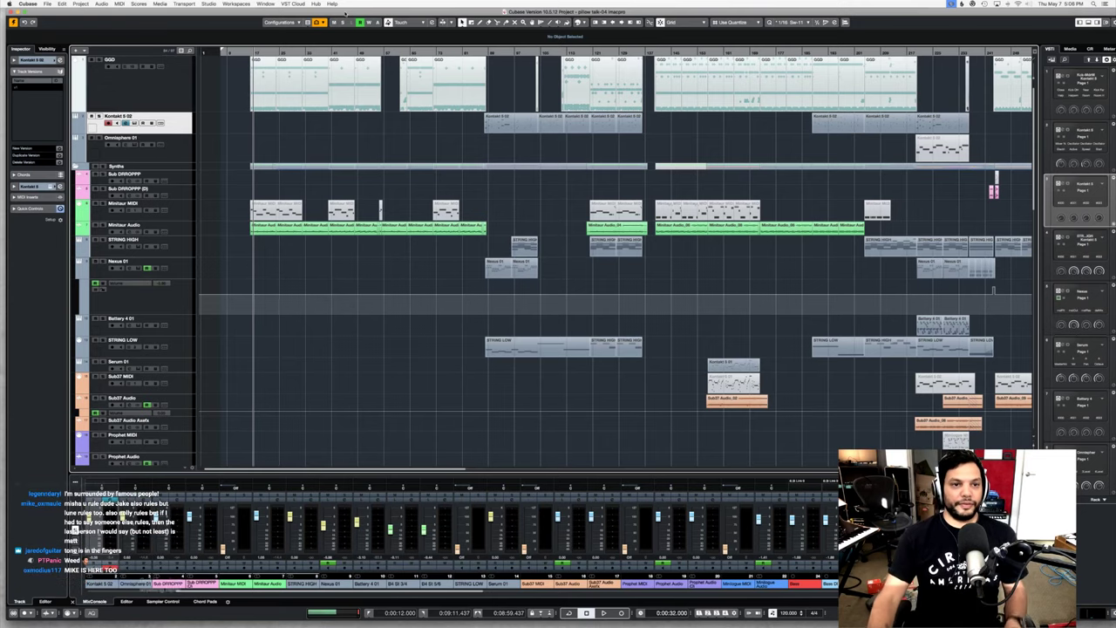
# Step: Look over the project's opening section, from the drum and synth tracks down to the mono and stereo guitar tracks
pyautogui.press('h')
pyautogui.press('h')
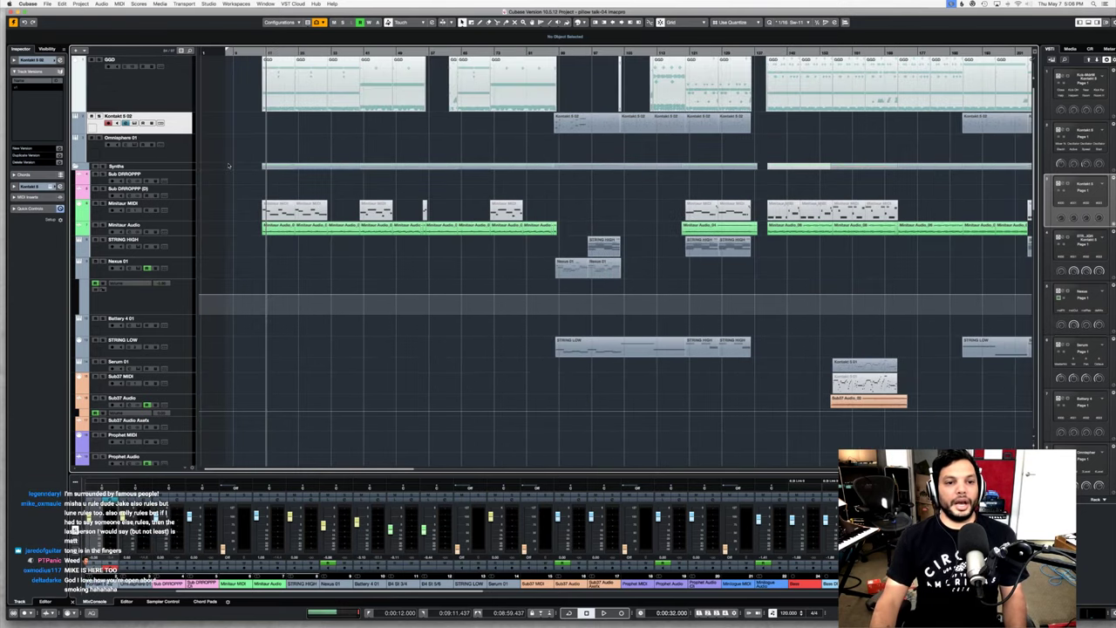
pyautogui.press('h')
pyautogui.press('h')
pyautogui.scroll(-6, 253, 163)
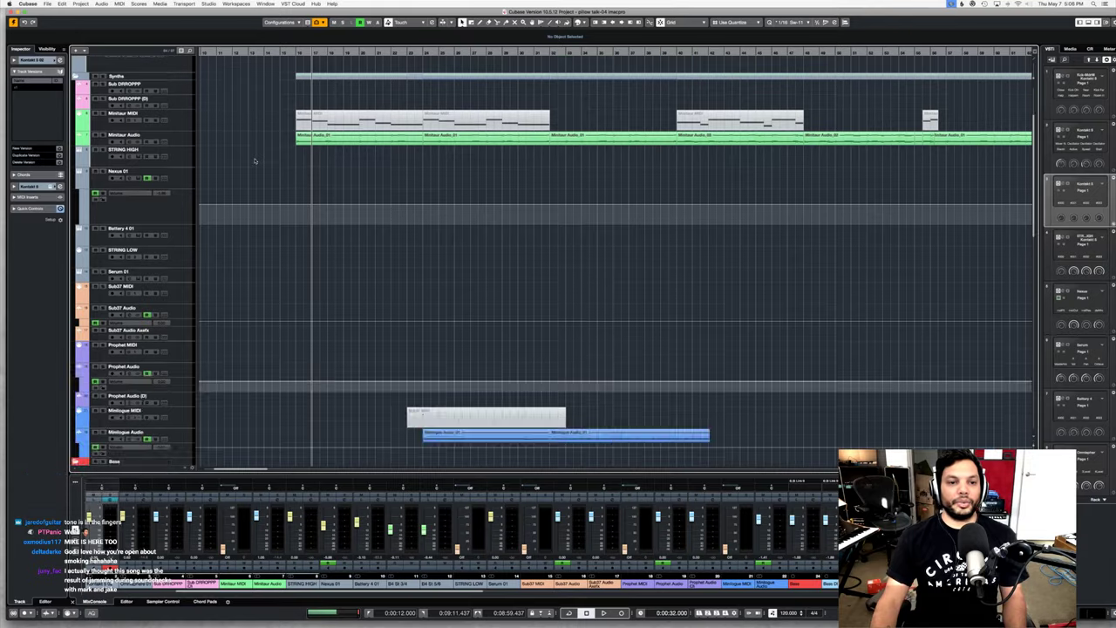
pyautogui.scroll(4, 255, 161)
pyautogui.press('h')
pyautogui.hscroll(-3, 254, 160)
pyautogui.scroll(-10, 254, 161)
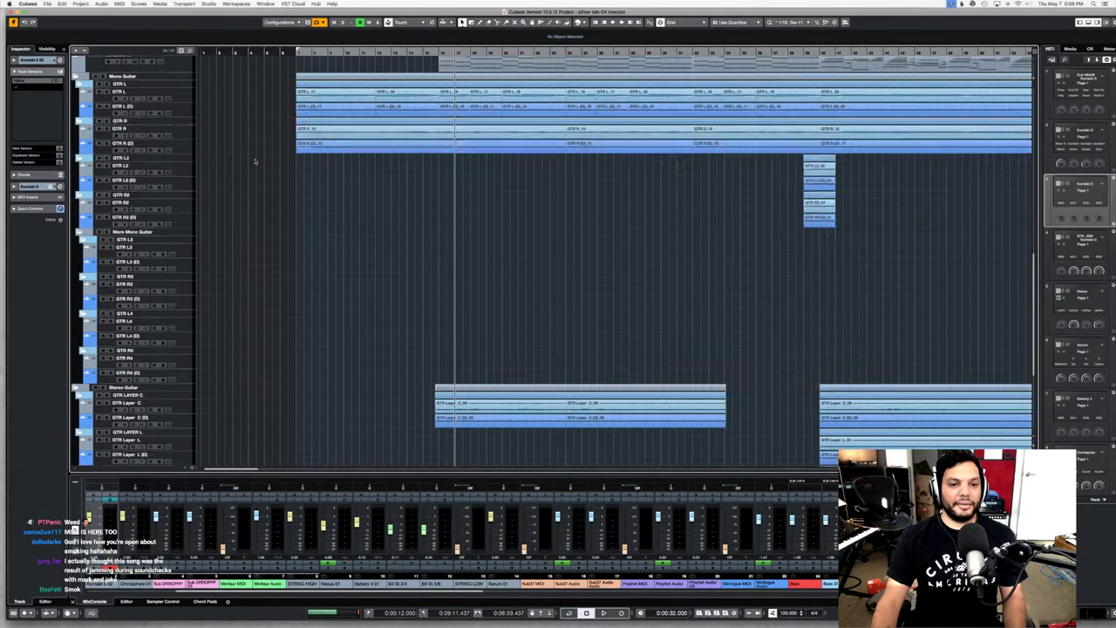
pyautogui.scroll(6, 255, 161)
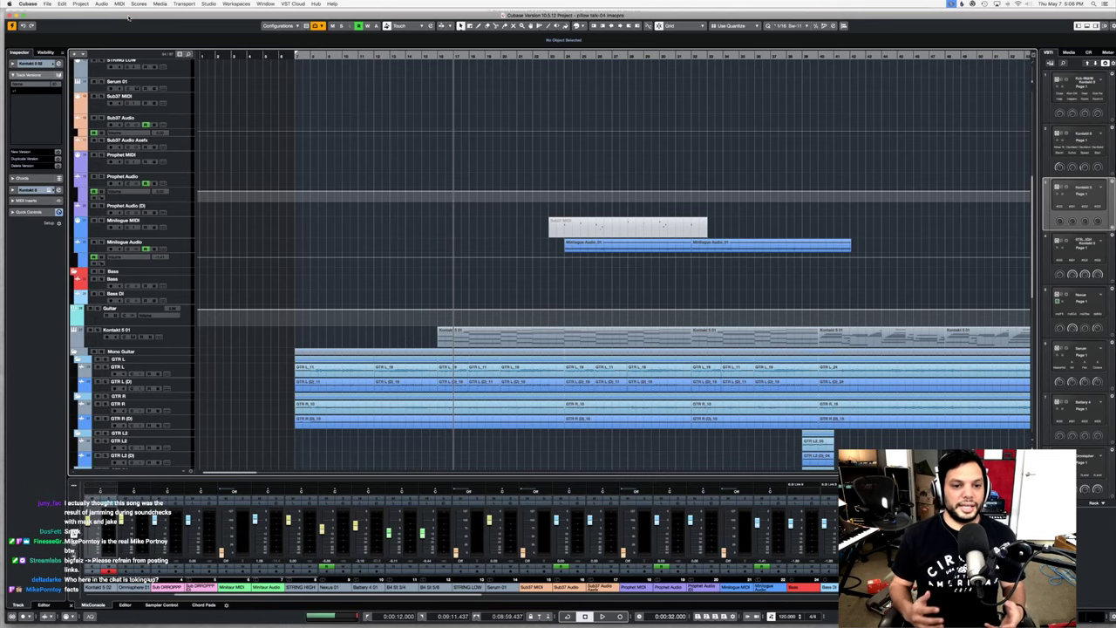
# Step: Play the guitar intro from where the GTR L and GTR R parts begin, replay it, and stop playback
pyautogui.click(298, 57)
pyautogui.press('space')
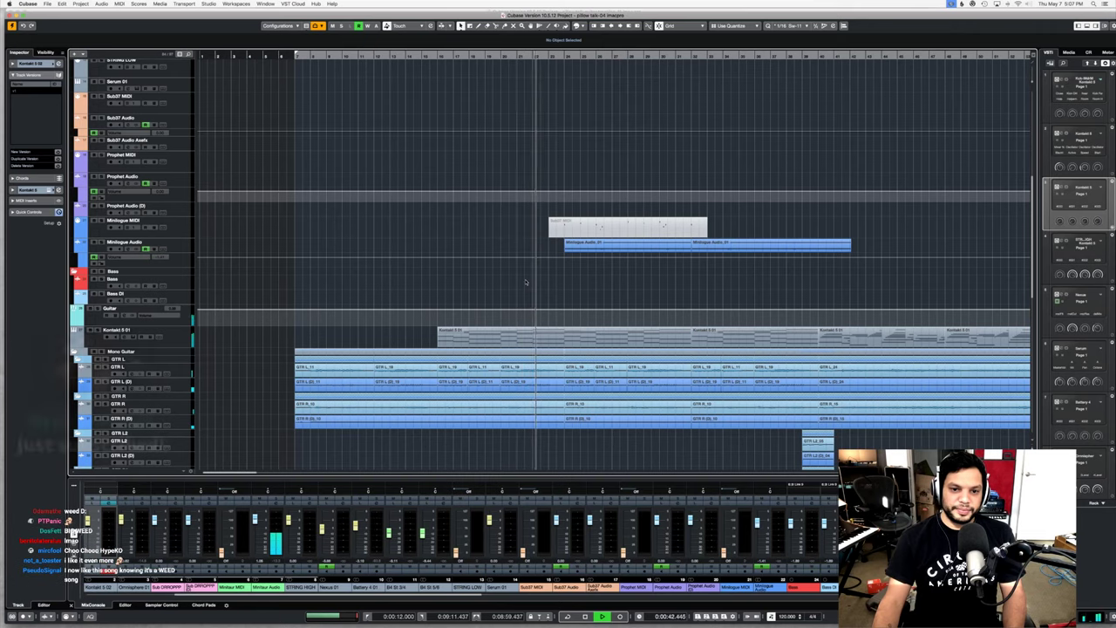
pyautogui.press('space')
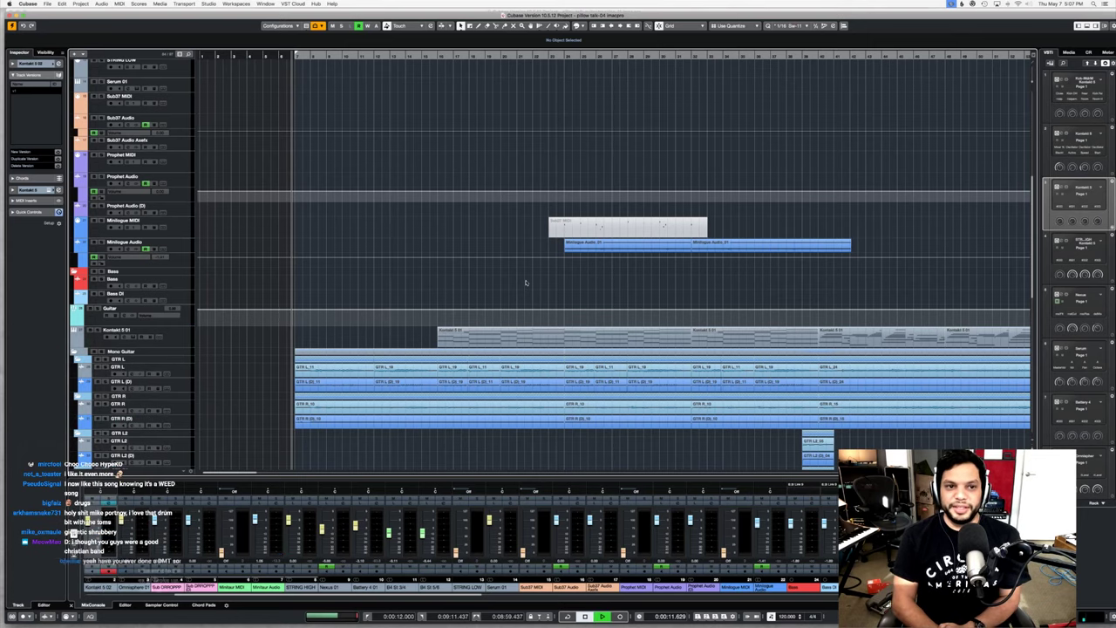
pyautogui.press('space')
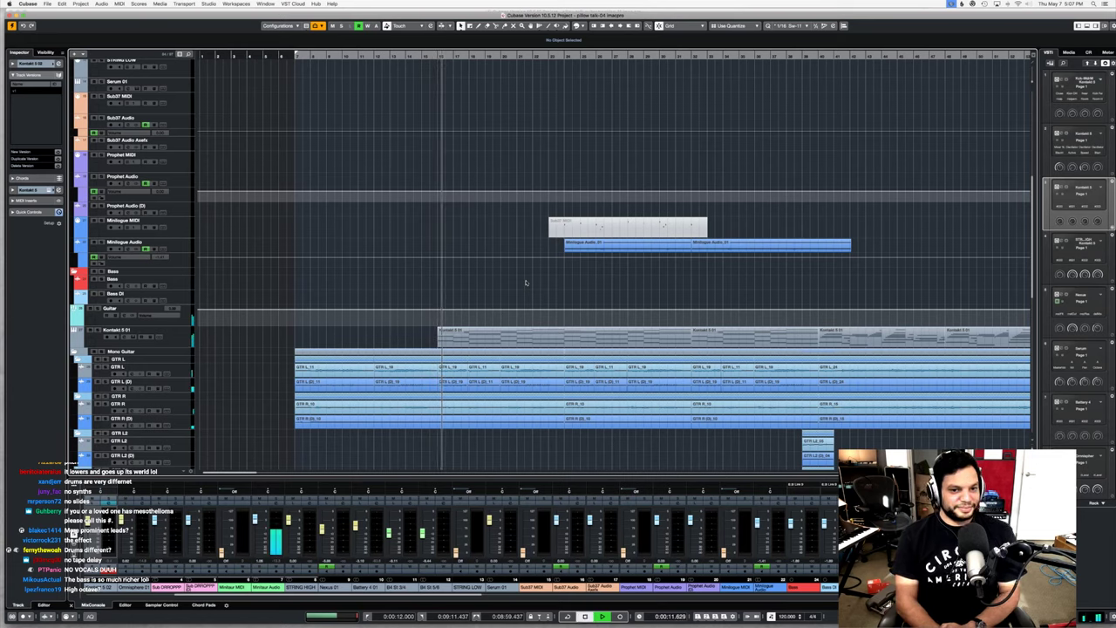
pyautogui.press('space')
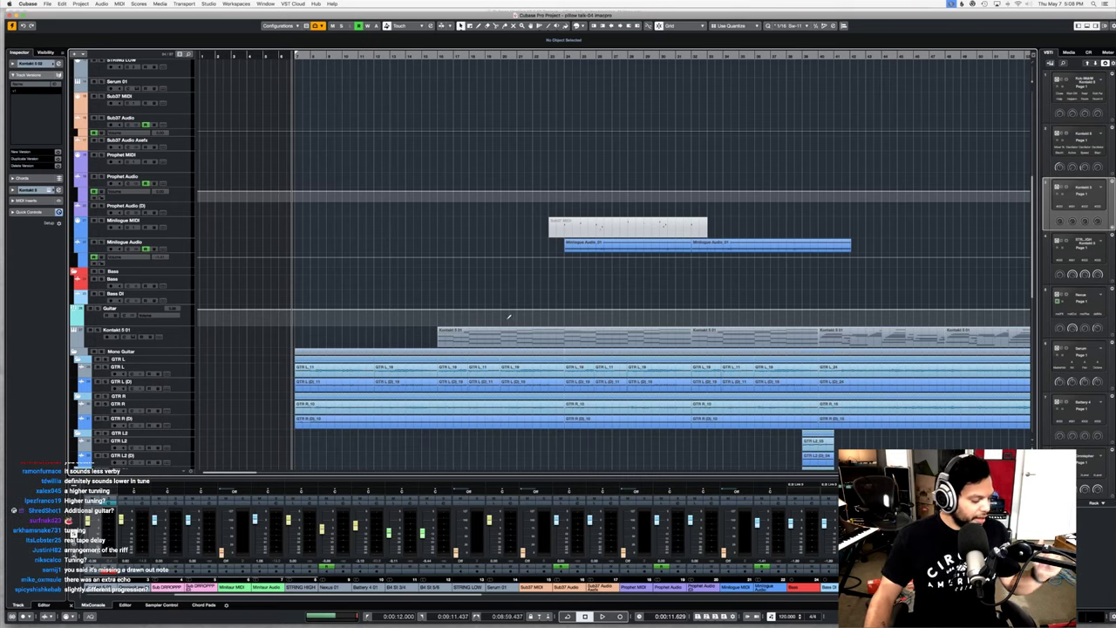
# Step: Audition the guitar riff from 0:21.000, once with the GTR L track soloed and again with solo switched off
pyautogui.click(367, 59)
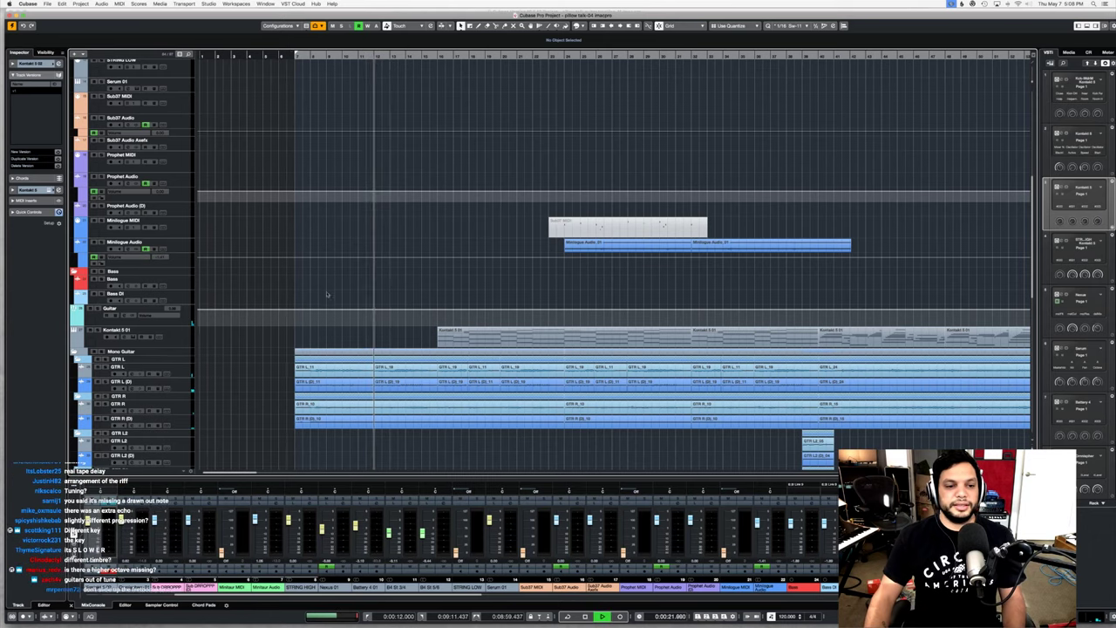
pyautogui.press('space')
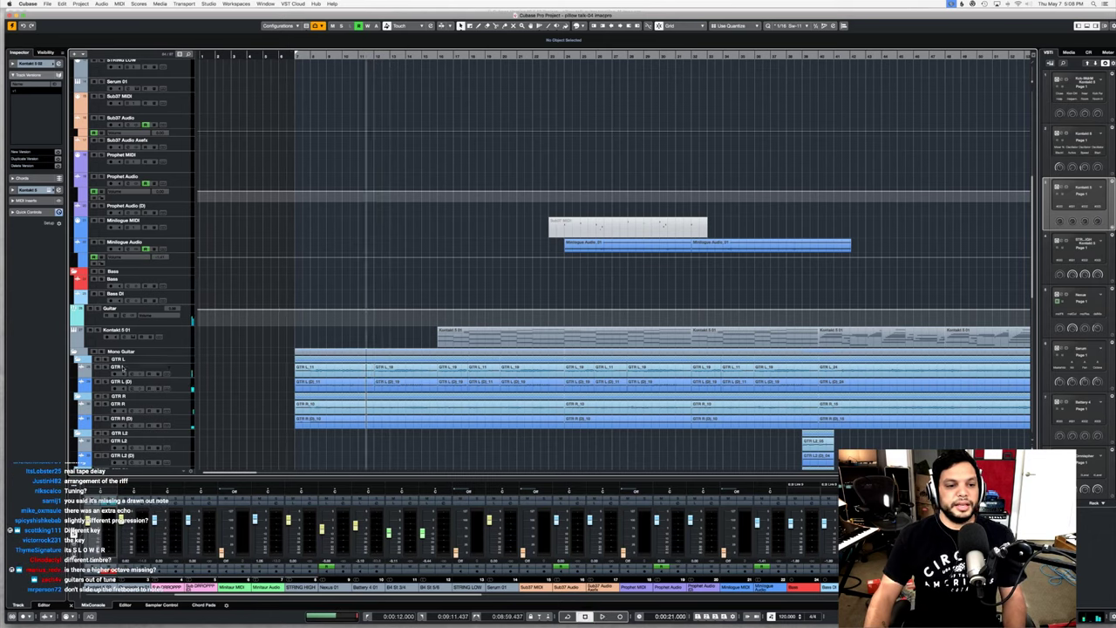
pyautogui.click(103, 368)
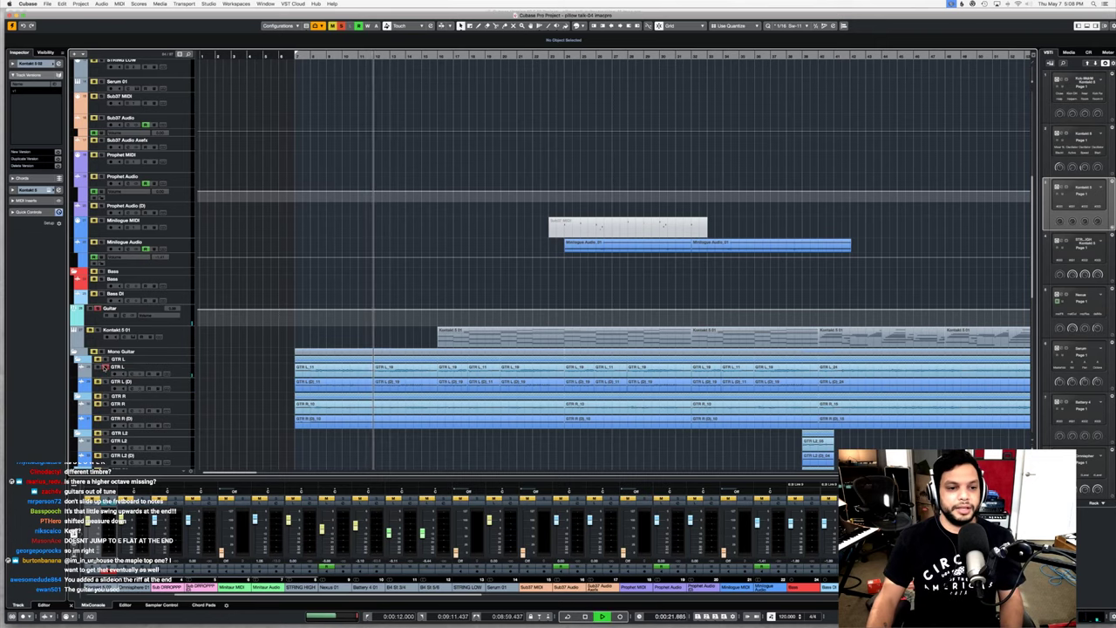
pyautogui.click(103, 368)
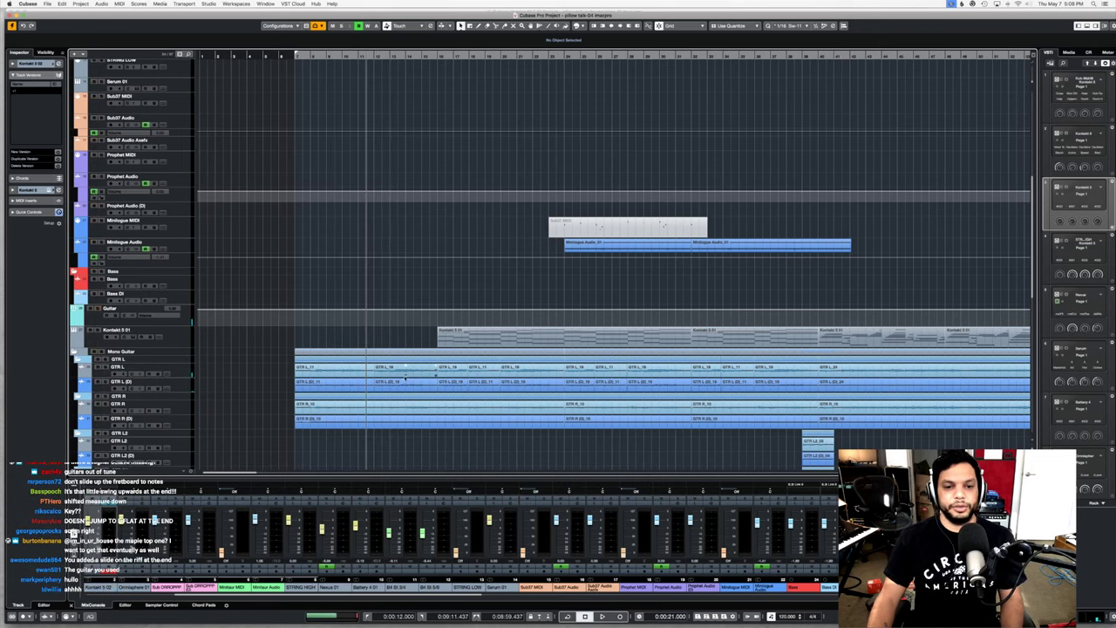
pyautogui.press('space')
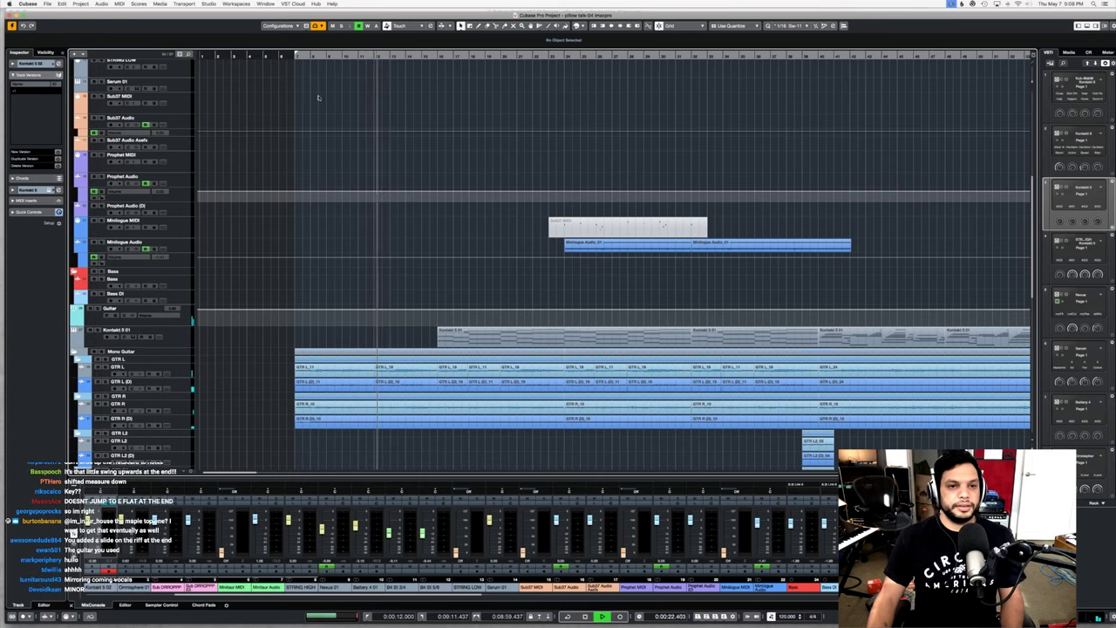
pyautogui.press('space')
# Step: Check the stereo guitar and synth tracks, and place the playhead at 0:30.000 near the first drum and Minitaur parts
pyautogui.scroll(-5, 373, 158)
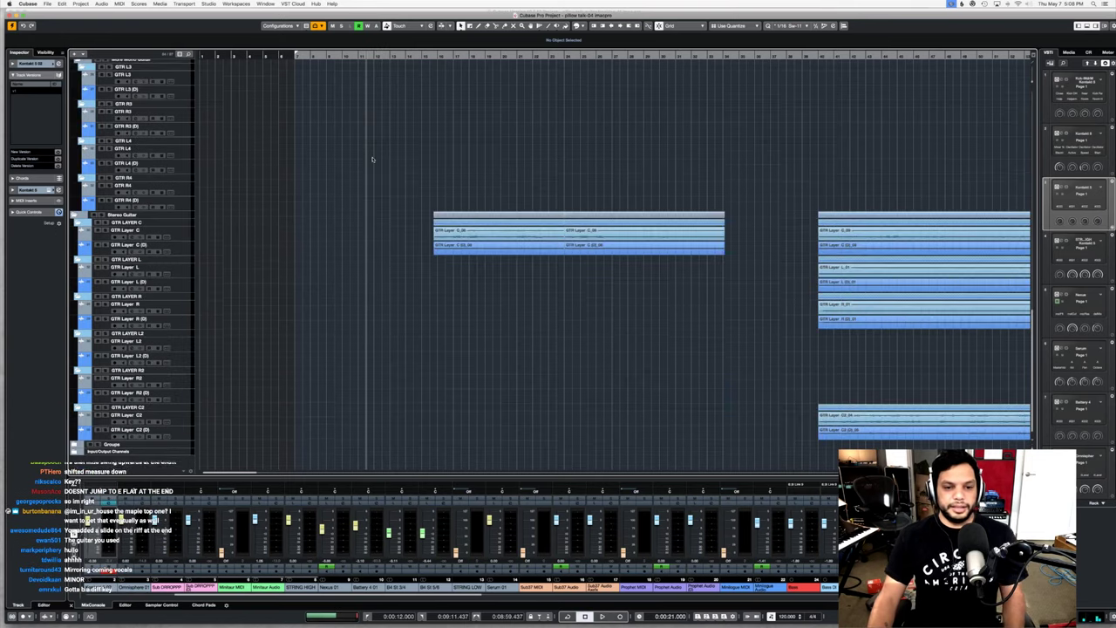
pyautogui.scroll(10, 372, 159)
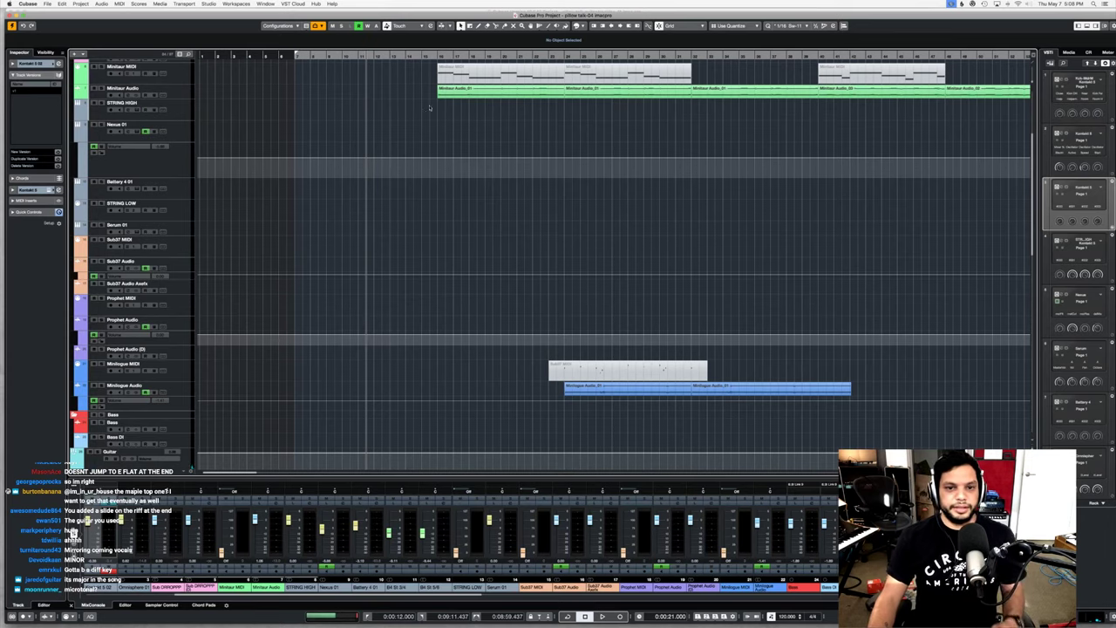
pyautogui.hscroll(3, 428, 110)
pyautogui.click(348, 59)
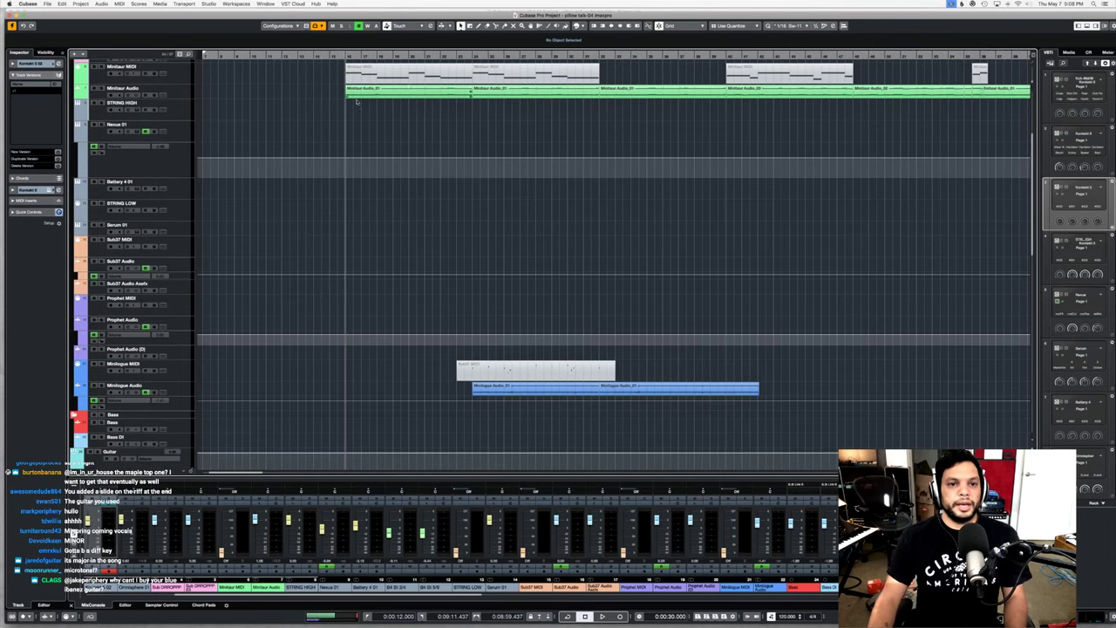
pyautogui.scroll(4, 357, 116)
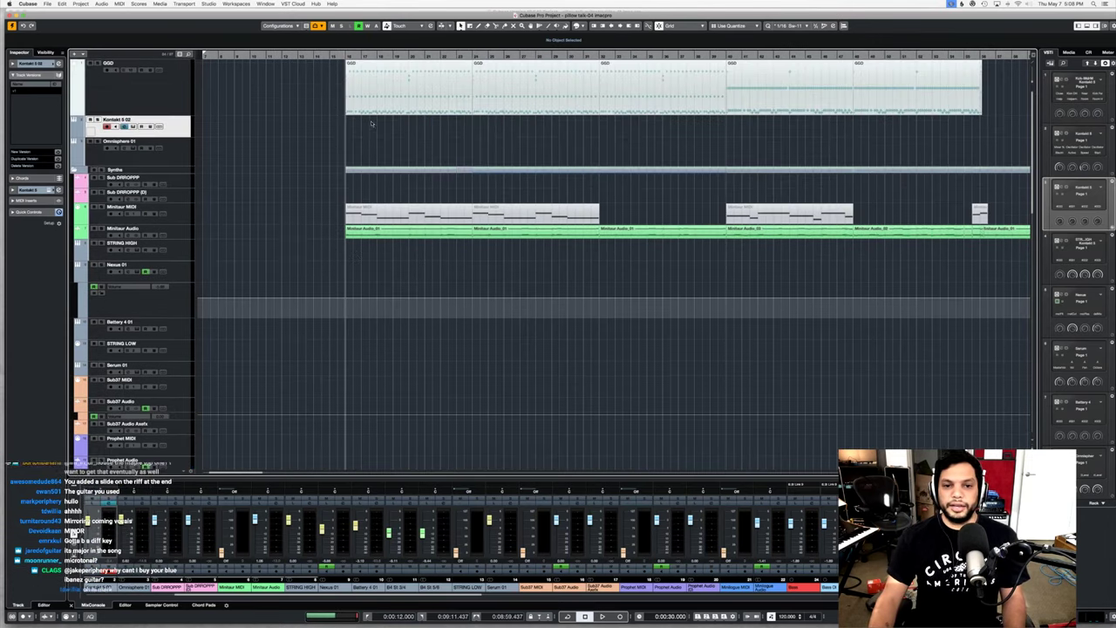
# Step: Find the section where the bass parts first enter and listen to it from 4:35.250
pyautogui.press('g')
pyautogui.press('g')
pyautogui.press('g')
pyautogui.scroll(-16, 375, 126)
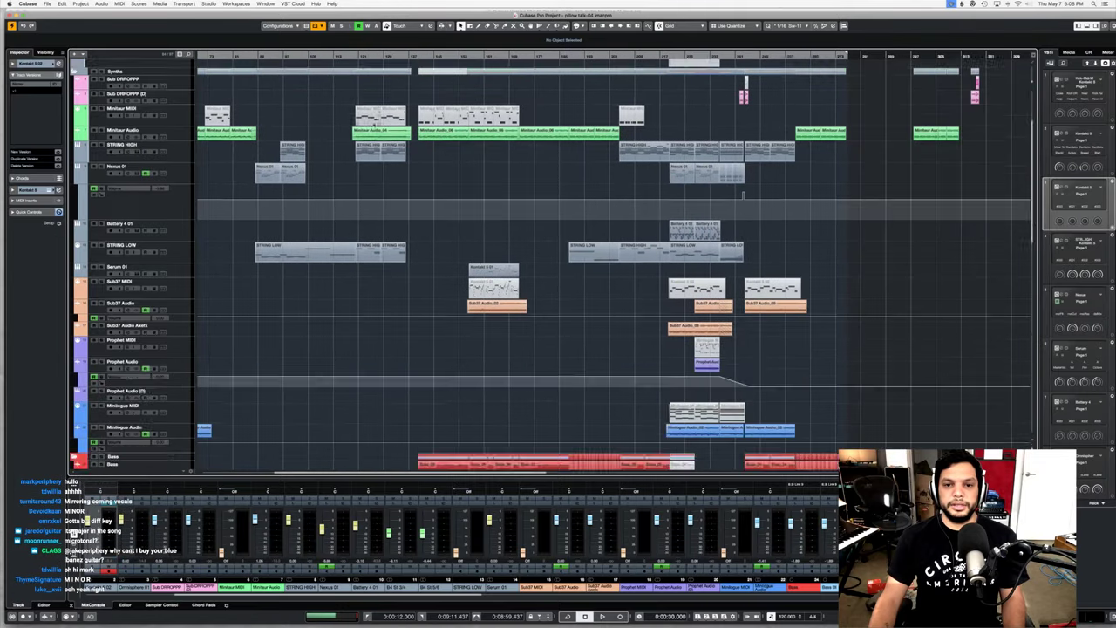
pyautogui.scroll(9, 392, 105)
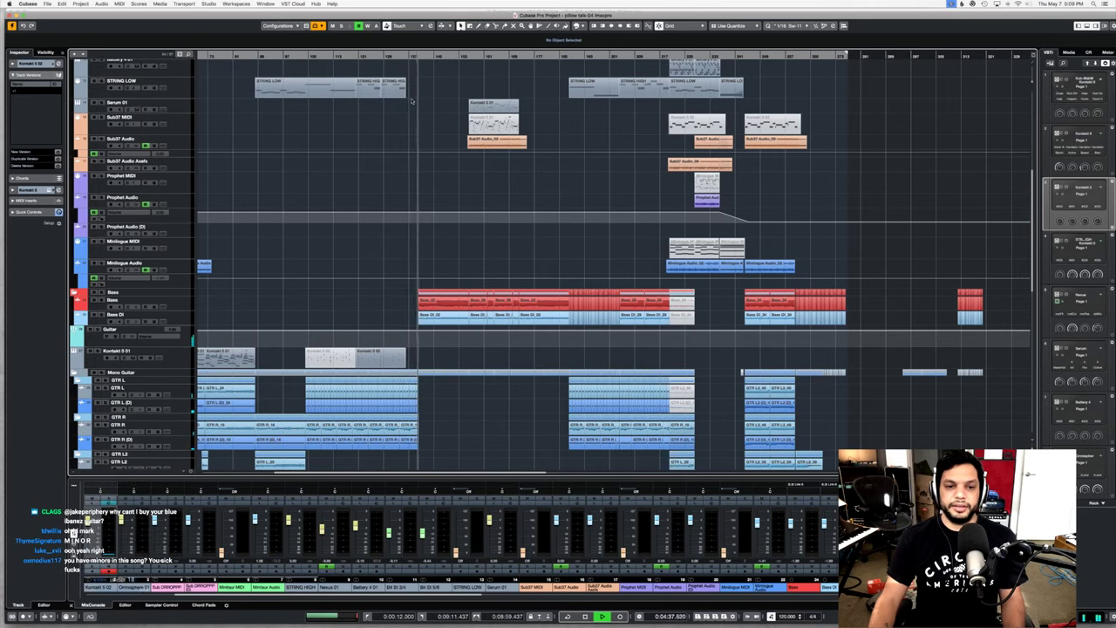
pyautogui.hscroll(-5, 447, 130)
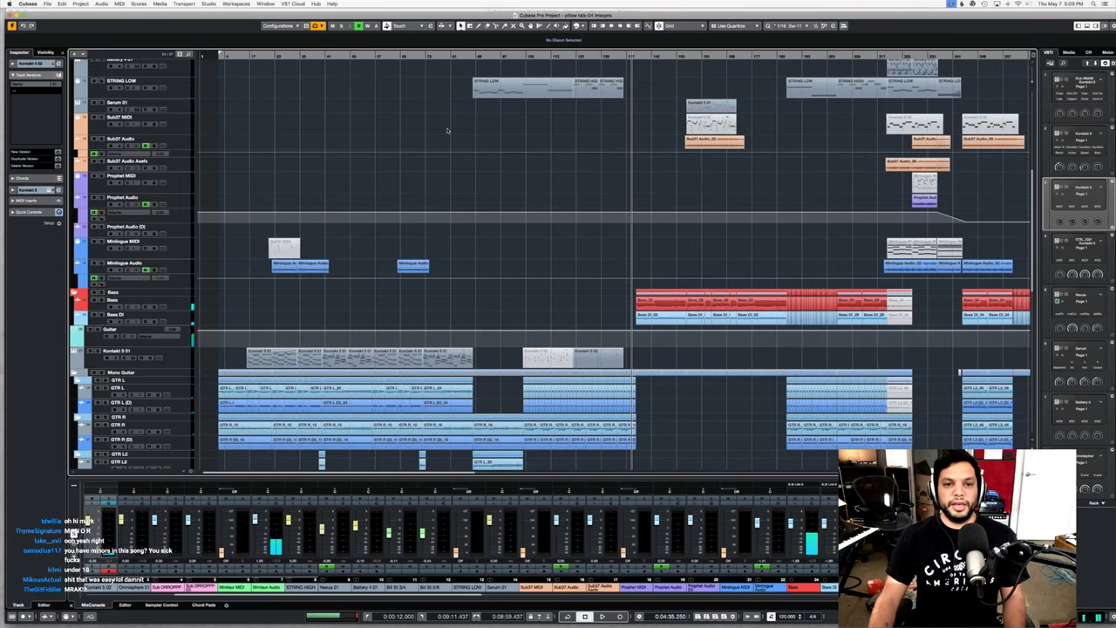
# Step: Play the first section with GGD drums and Minitaur synth from 0:33.379 while checking the guitar tracks beneath
pyautogui.scroll(6, 447, 130)
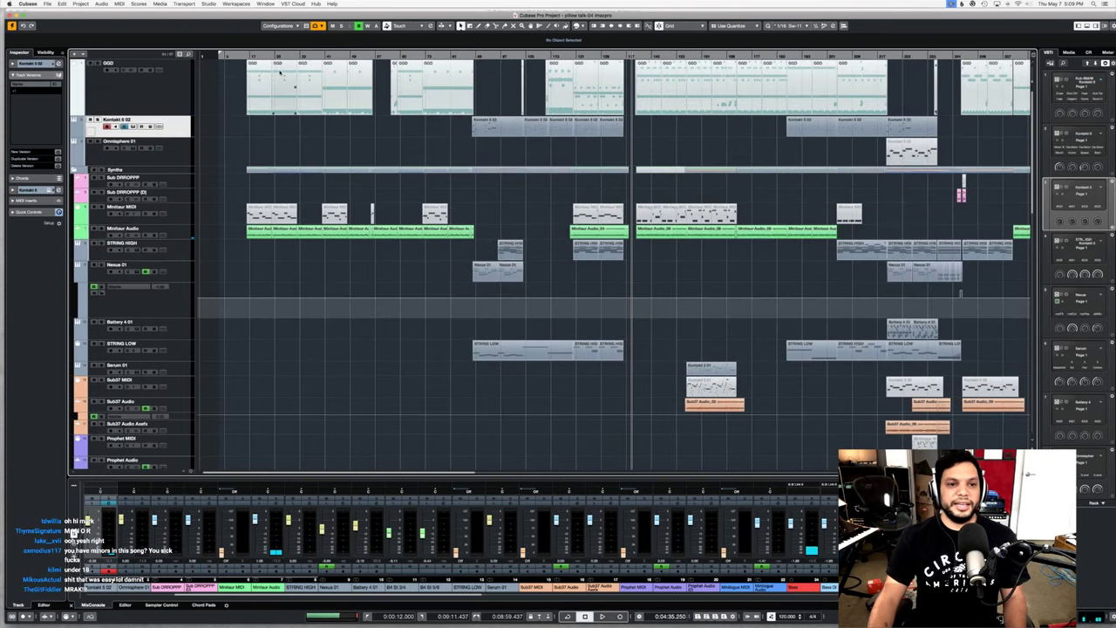
pyautogui.click(252, 63)
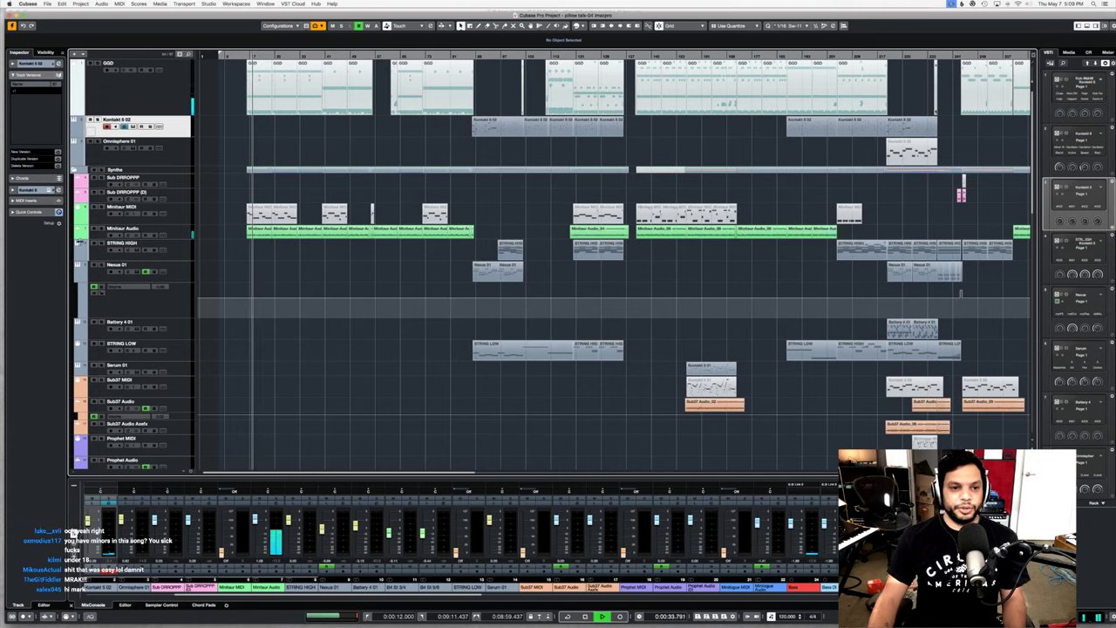
pyautogui.click(101, 229)
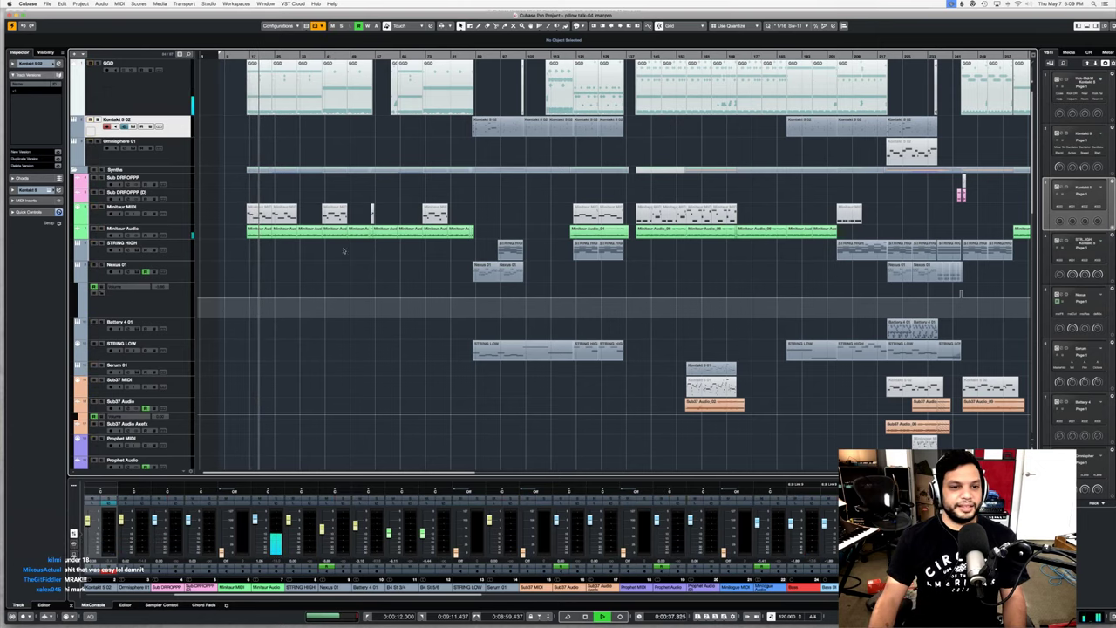
pyautogui.scroll(-8, 283, 262)
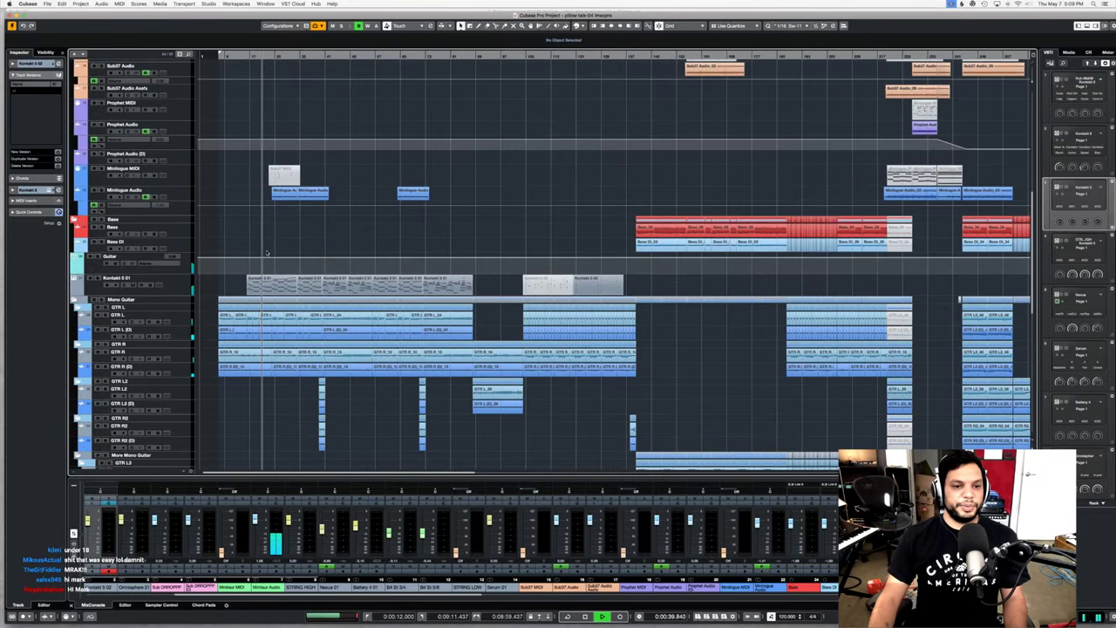
pyautogui.press('h')
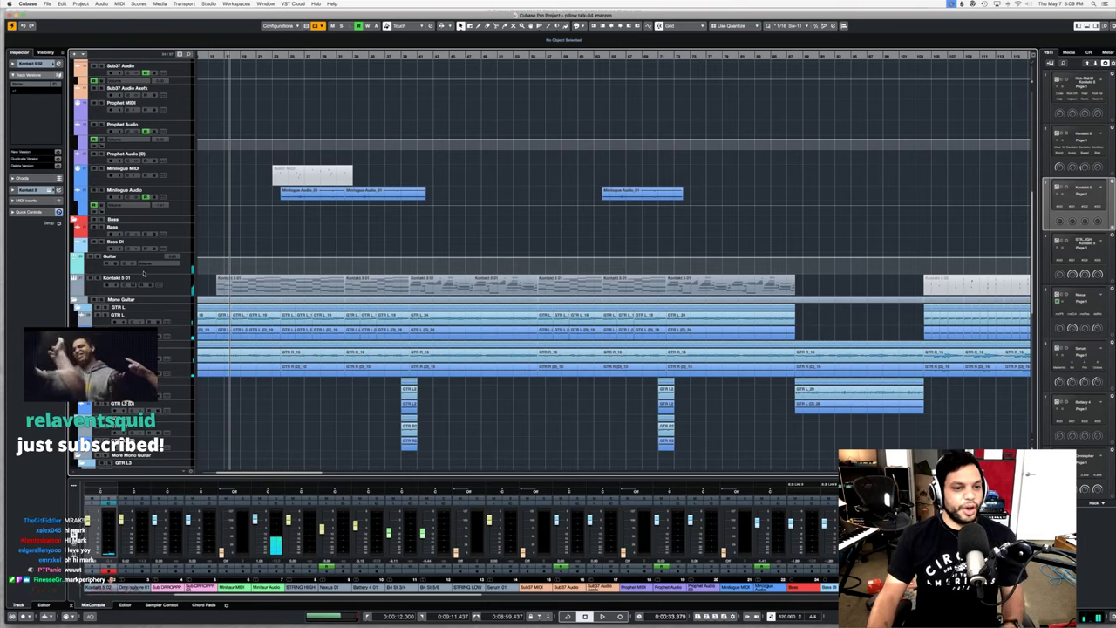
# Step: Examine how the drum, string, synth and bass parts are arranged across the rest of the song
pyautogui.scroll(-10, 98, 281)
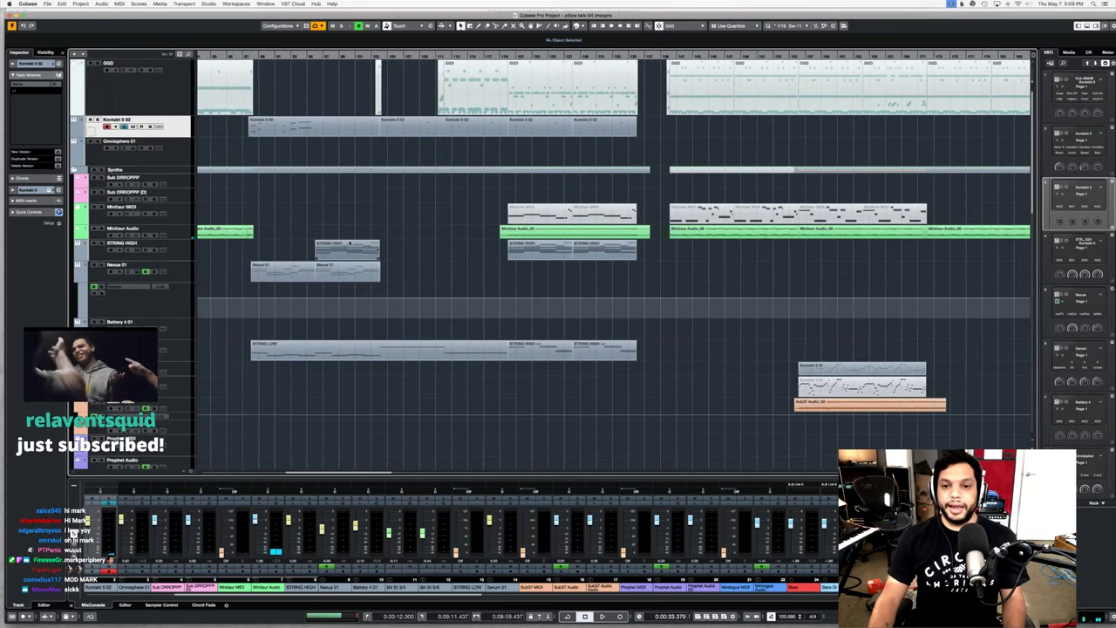
pyautogui.hscroll(-10, 621, 250)
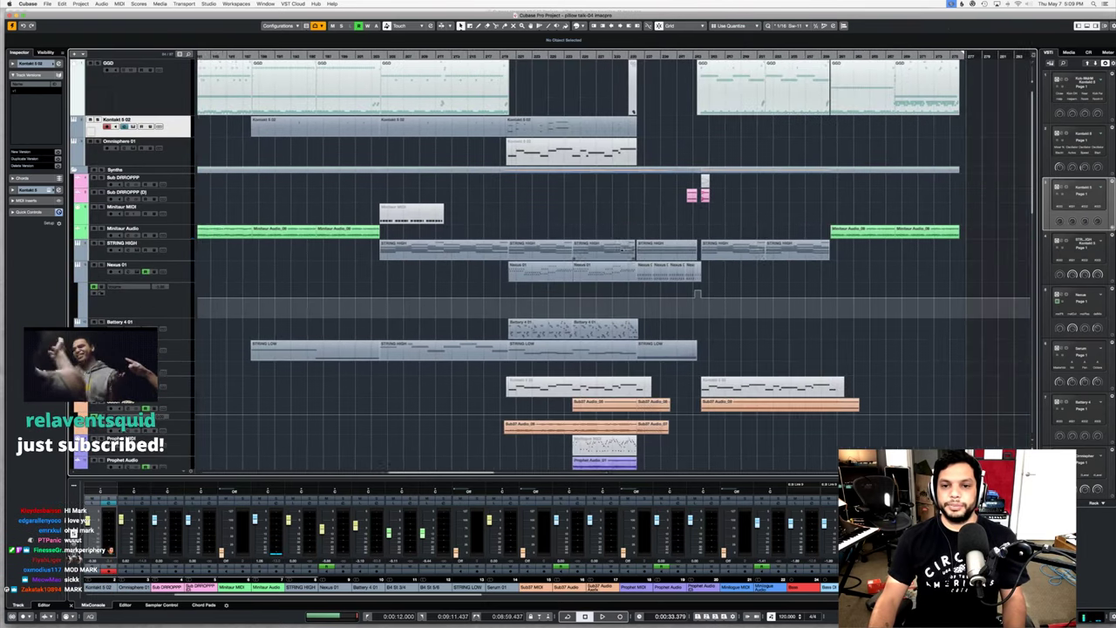
pyautogui.scroll(-5, 620, 251)
pyautogui.scroll(10, 620, 251)
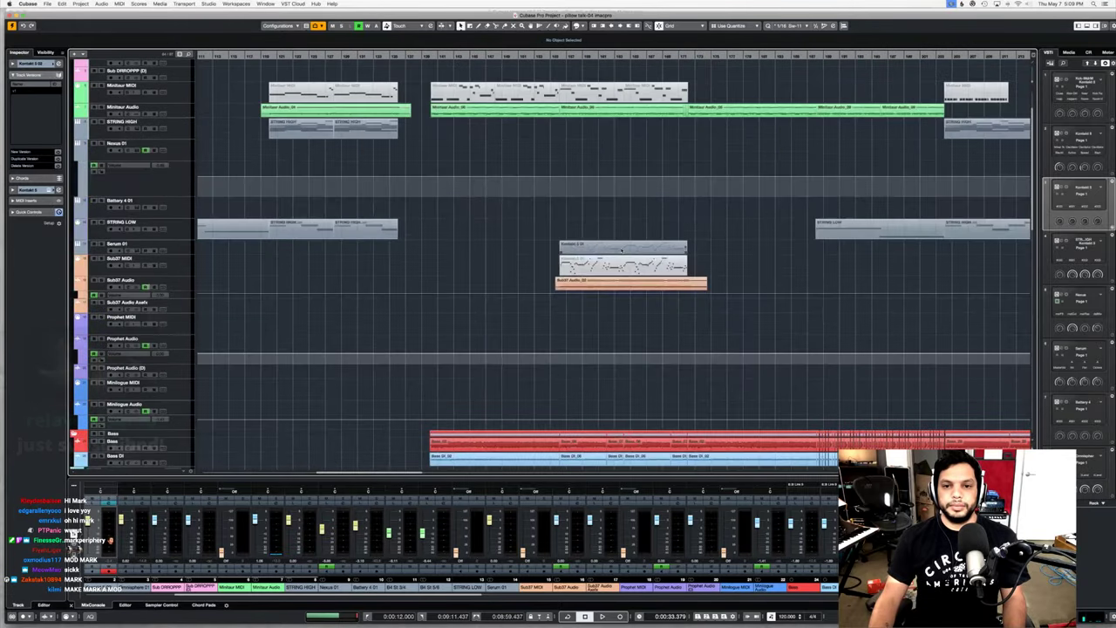
pyautogui.hscroll(5, 621, 250)
pyautogui.scroll(-10, 621, 251)
pyautogui.hscroll(-10, 540, 270)
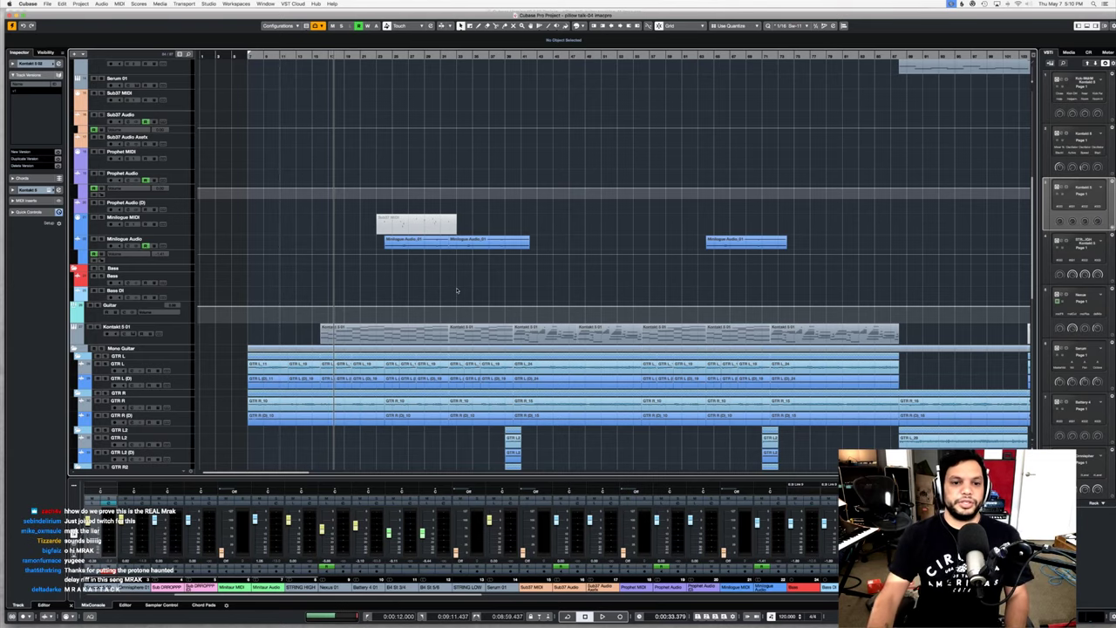
# Step: Return to the GGD drum and Minitaur tracks and play the section again from 0:33.379
pyautogui.scroll(8, 455, 290)
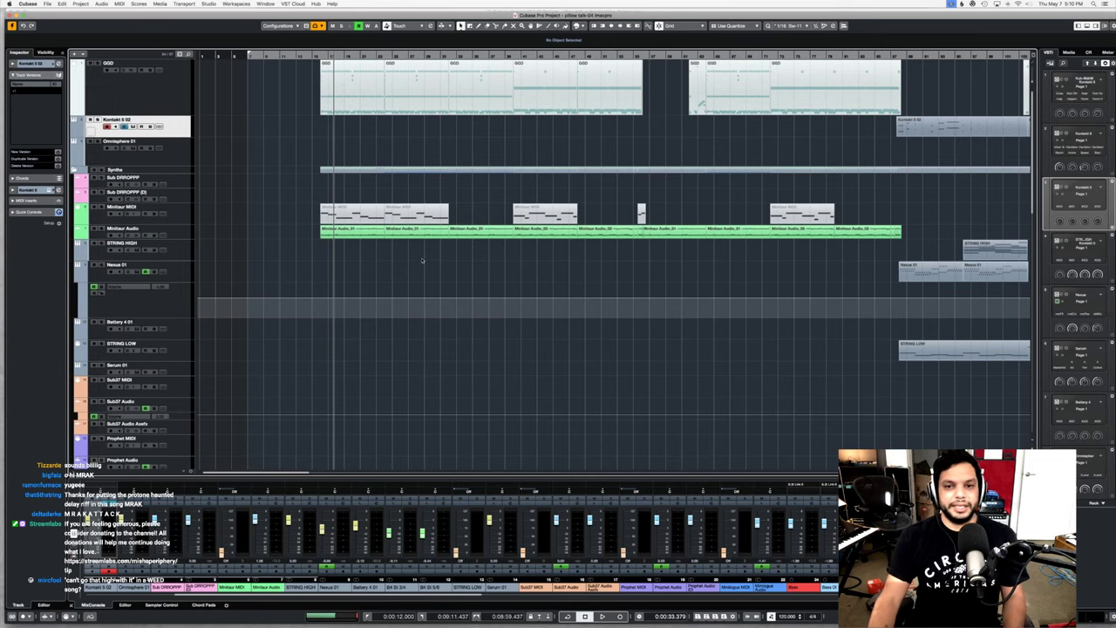
pyautogui.press('space')
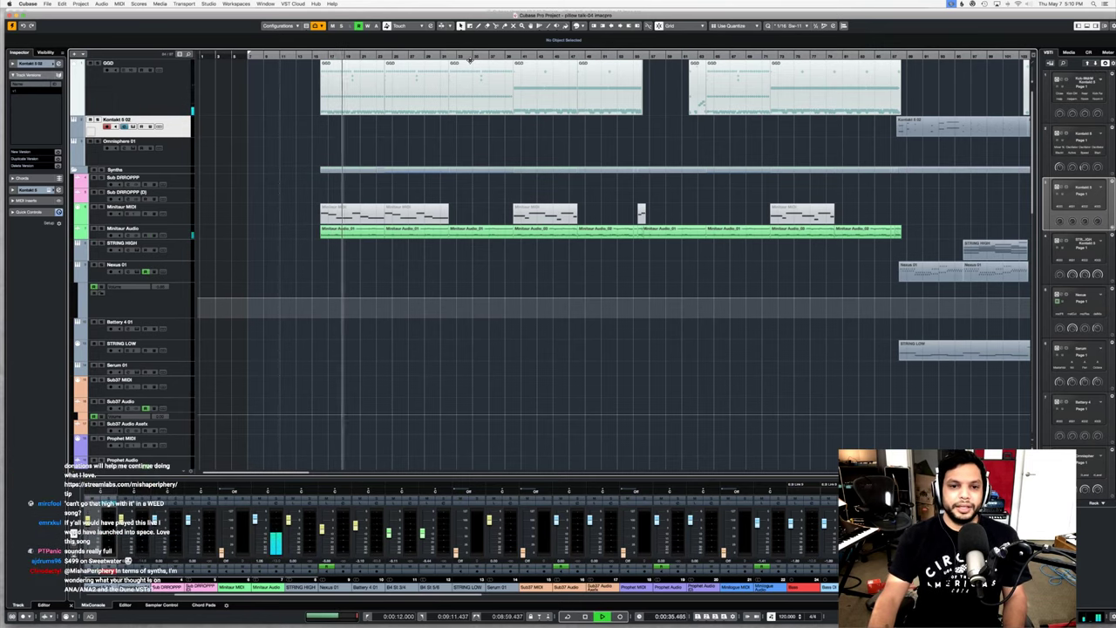
pyautogui.hscroll(3, 308, 114)
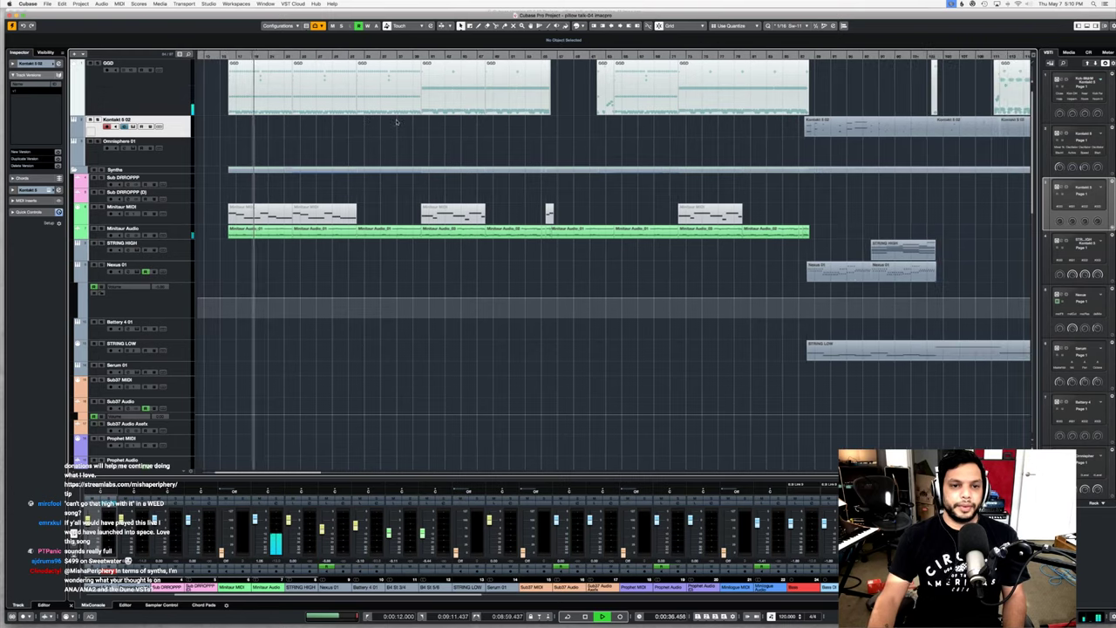
# Step: Select the GGD drum track, view its Modern and Massive kit in Kontakt, and close the instrument window
pyautogui.click(311, 109)
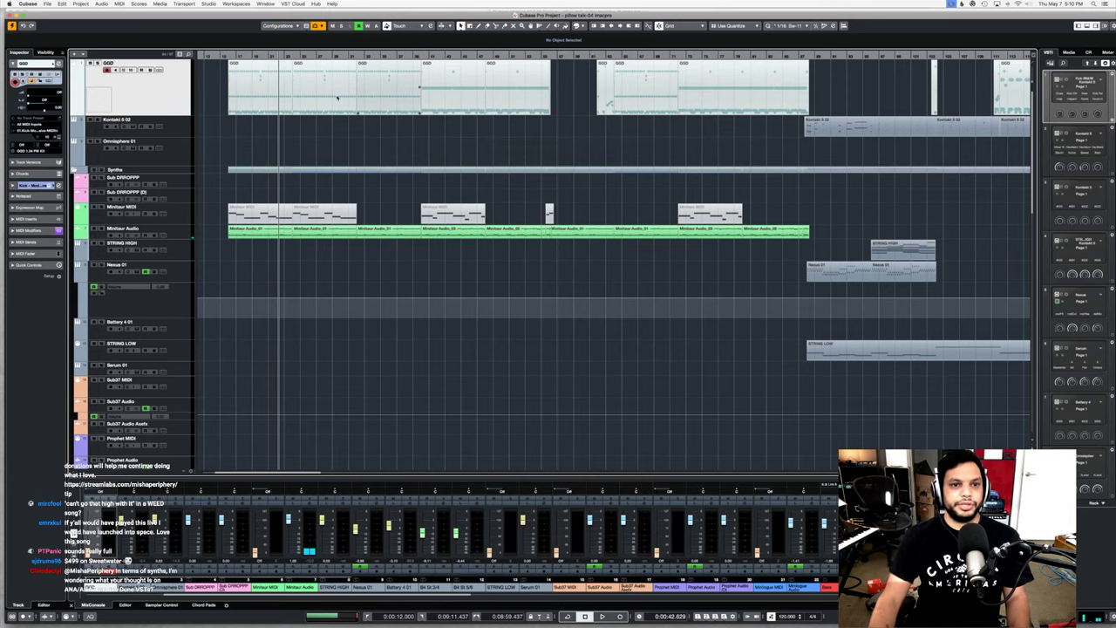
pyautogui.press('Return')
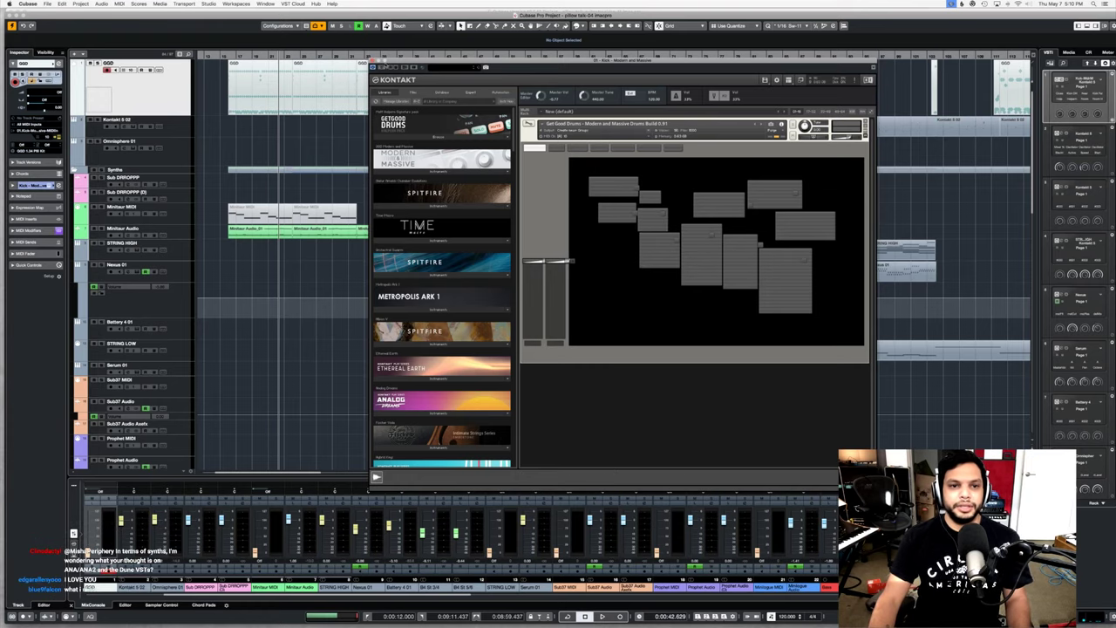
pyautogui.click(371, 62)
pyautogui.scroll(5, 266, 140)
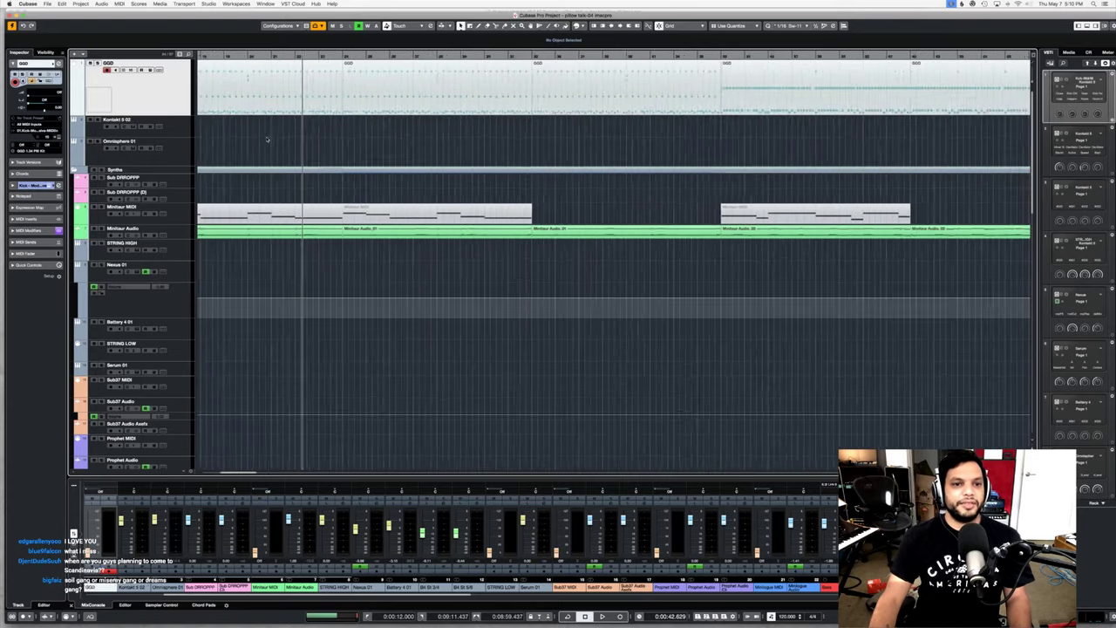
# Step: Play the section from 0:43.379, solo the GGD drum track for part of it, and stop playback
pyautogui.click(324, 62)
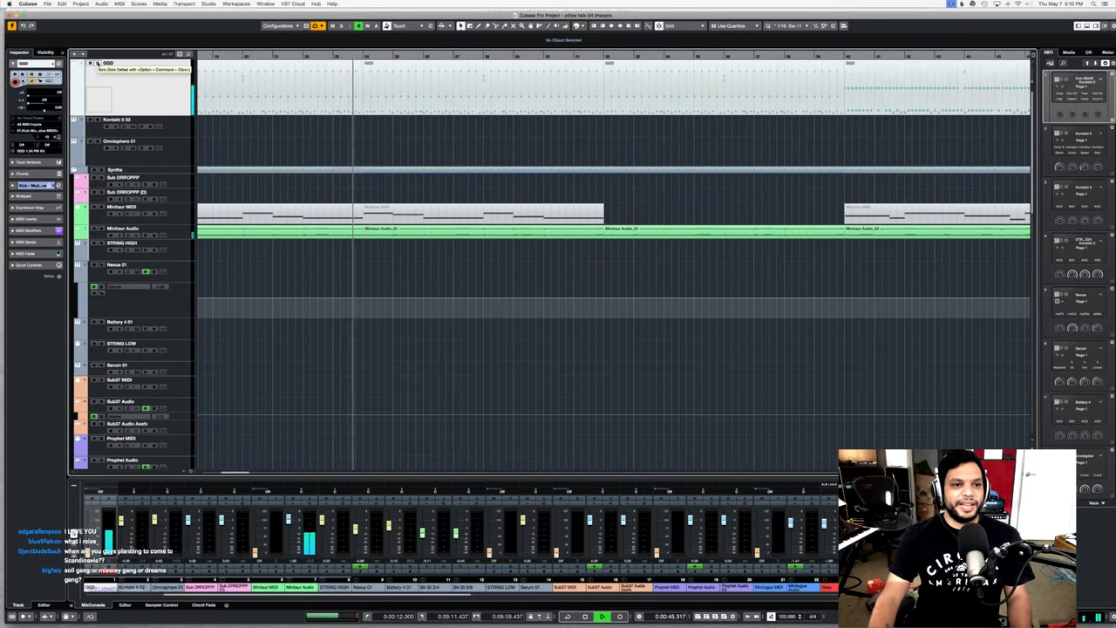
pyautogui.click(106, 69)
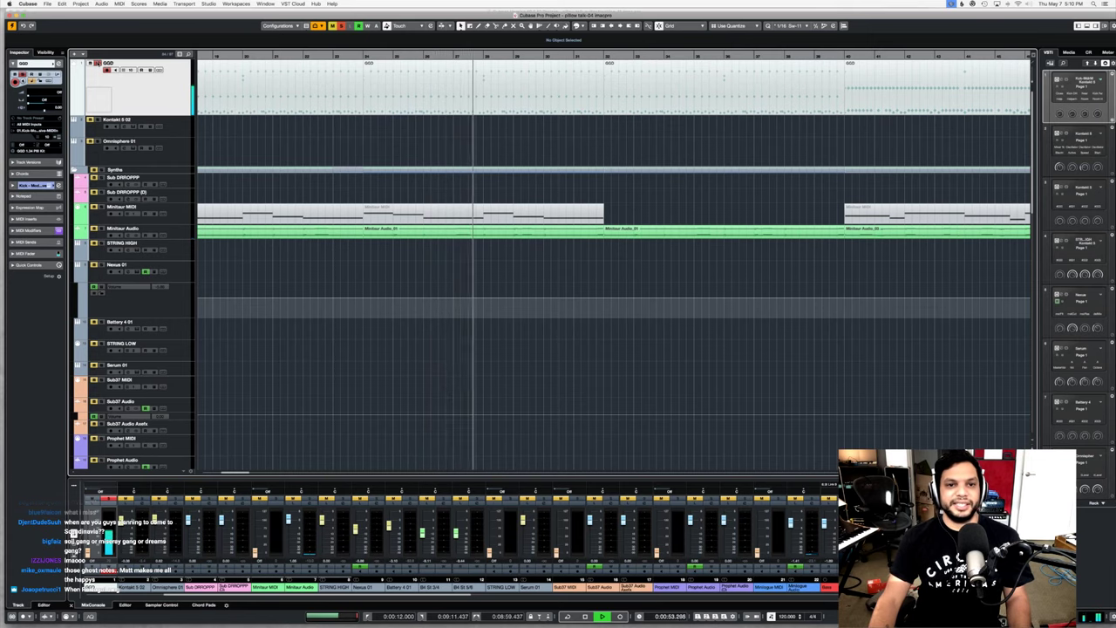
pyautogui.hscroll(-5, 489, 199)
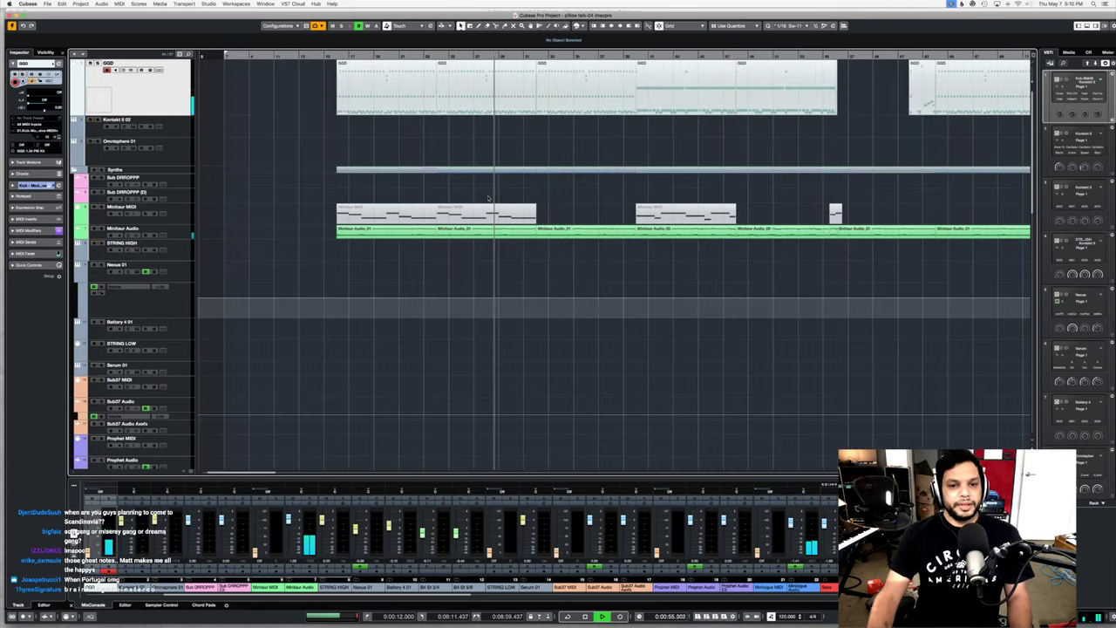
pyautogui.press('space')
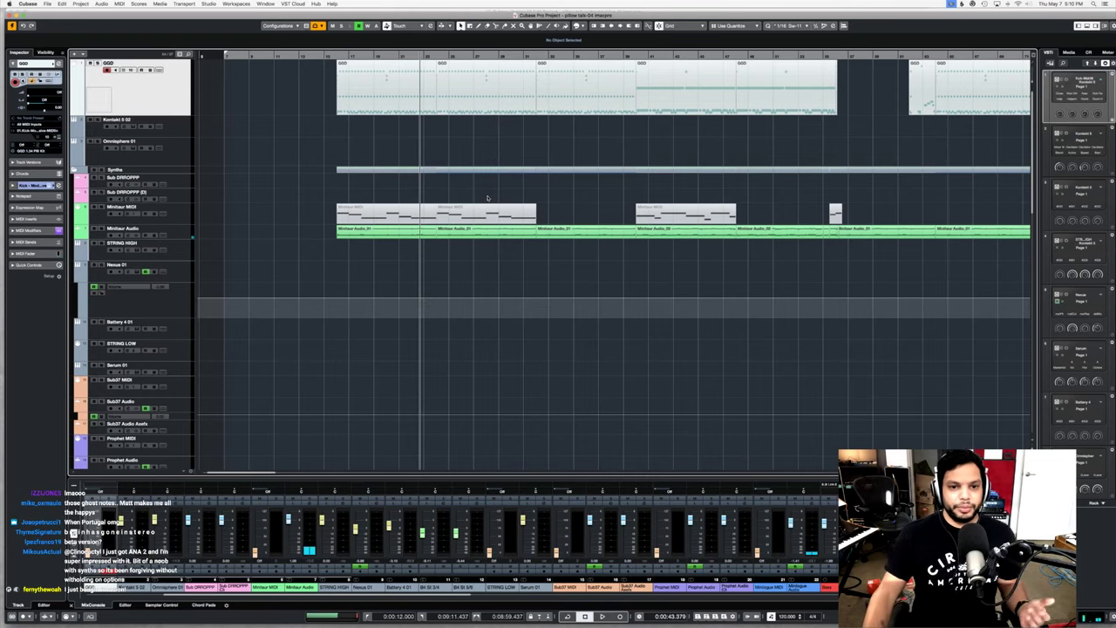
# Step: Solo the Kontakt 5 01 track under Guitar and play a short stretch from 0:43.379
pyautogui.scroll(-8, 487, 199)
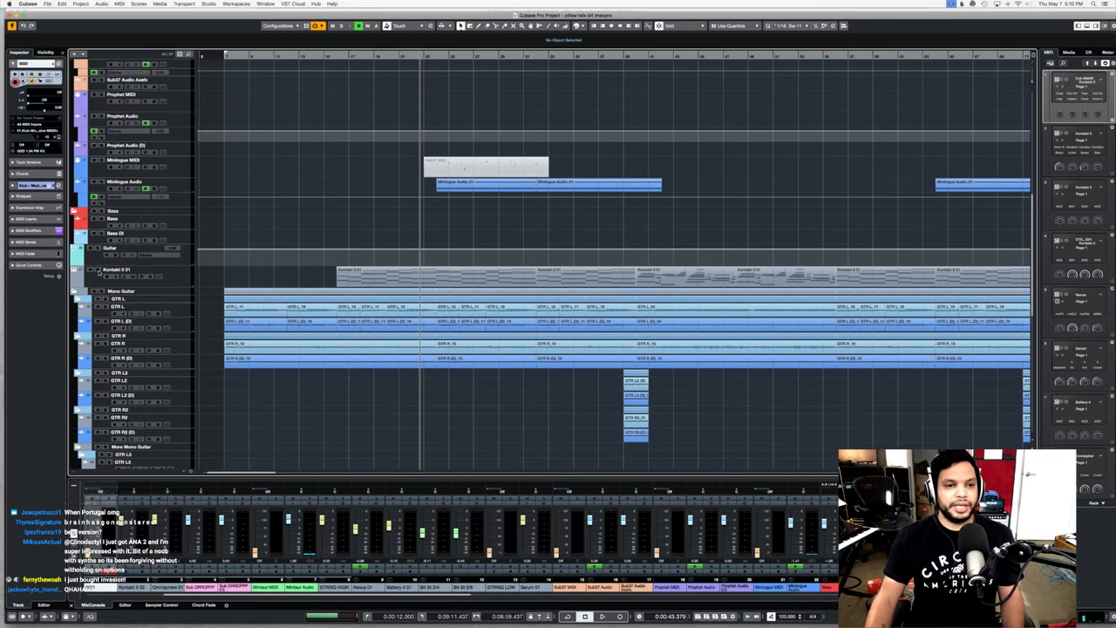
pyautogui.press('space')
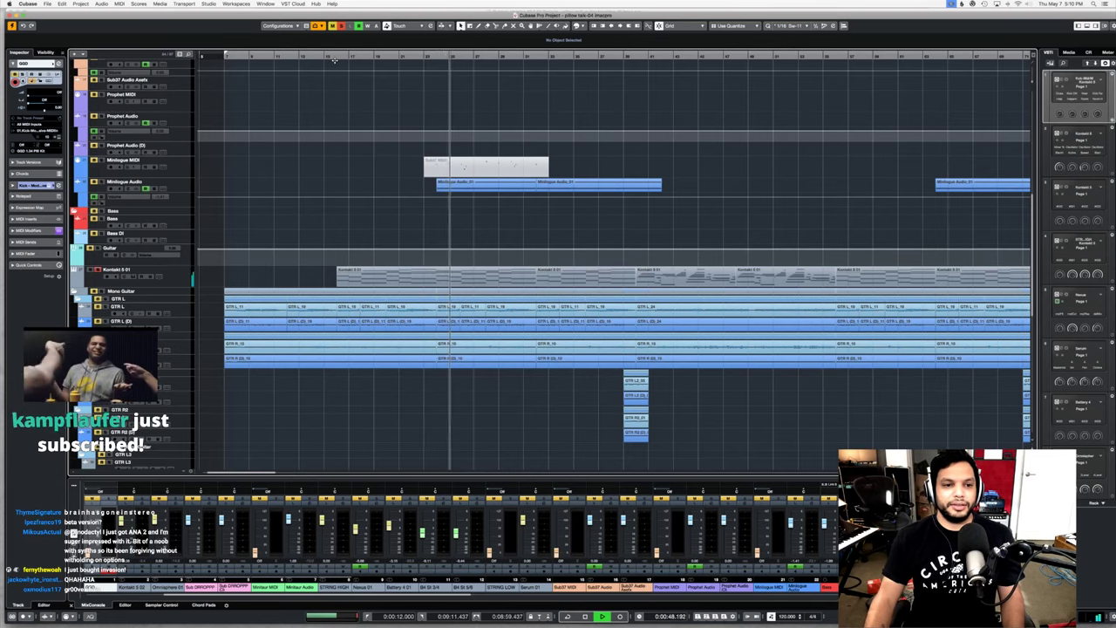
pyautogui.press('space')
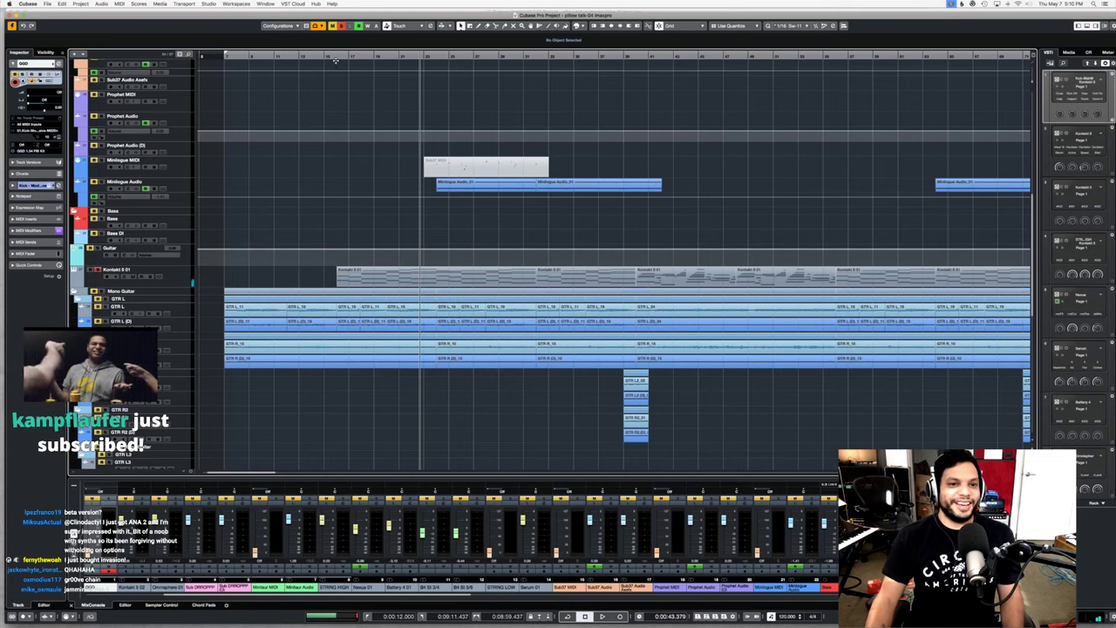
# Step: Play the soloed Kontakt 5 01 part from 0:29.629, skip ahead, and add Minilogue Audio to the solo
pyautogui.click(334, 61)
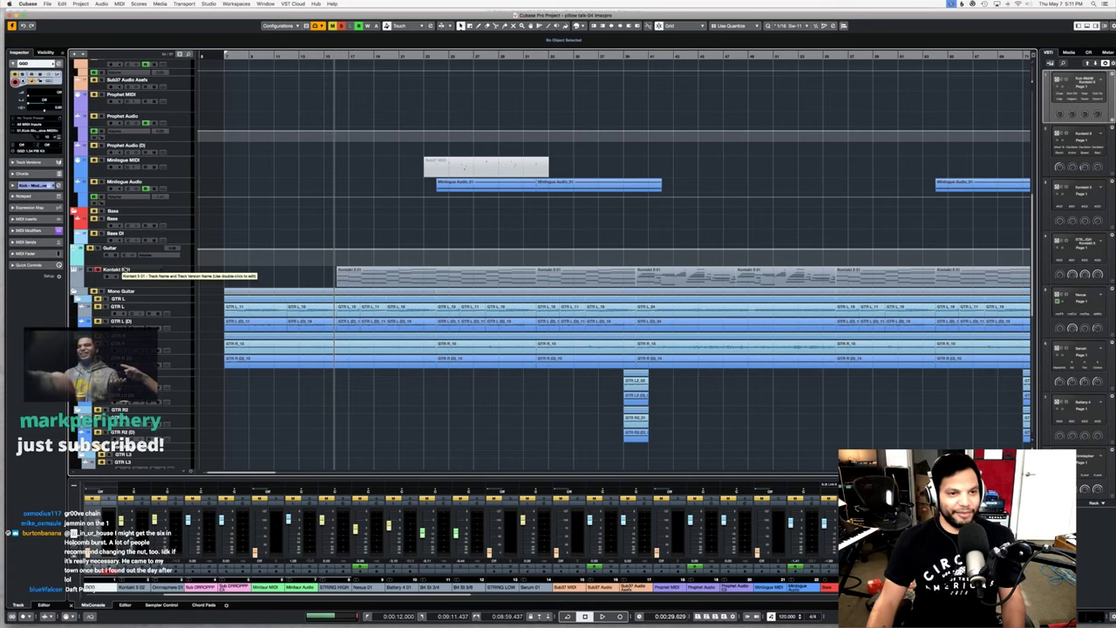
pyautogui.press('space')
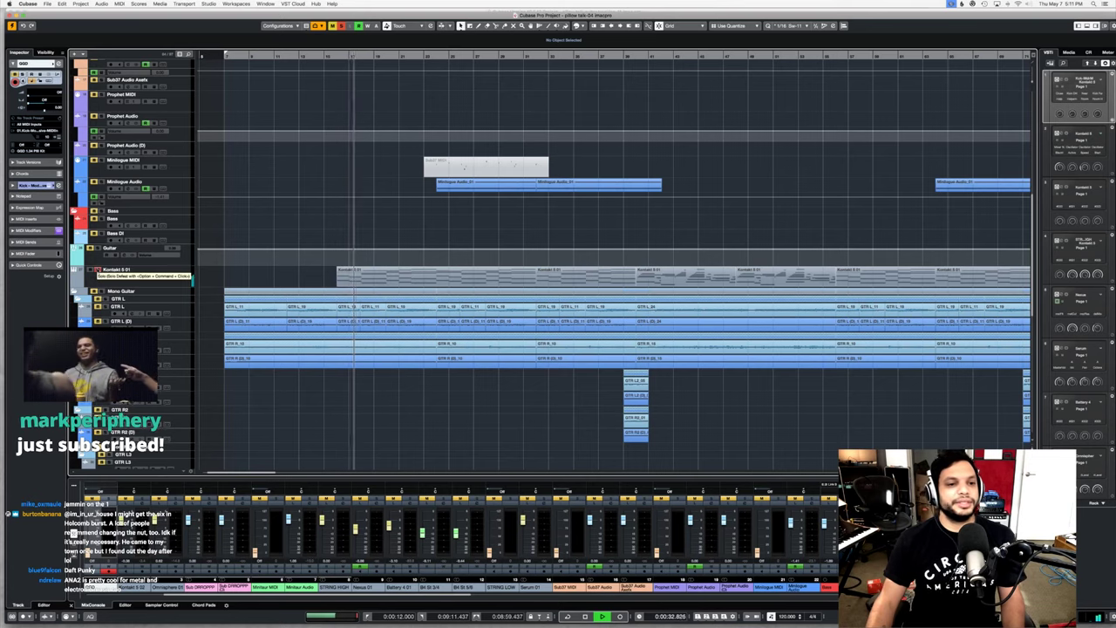
pyautogui.click(432, 58)
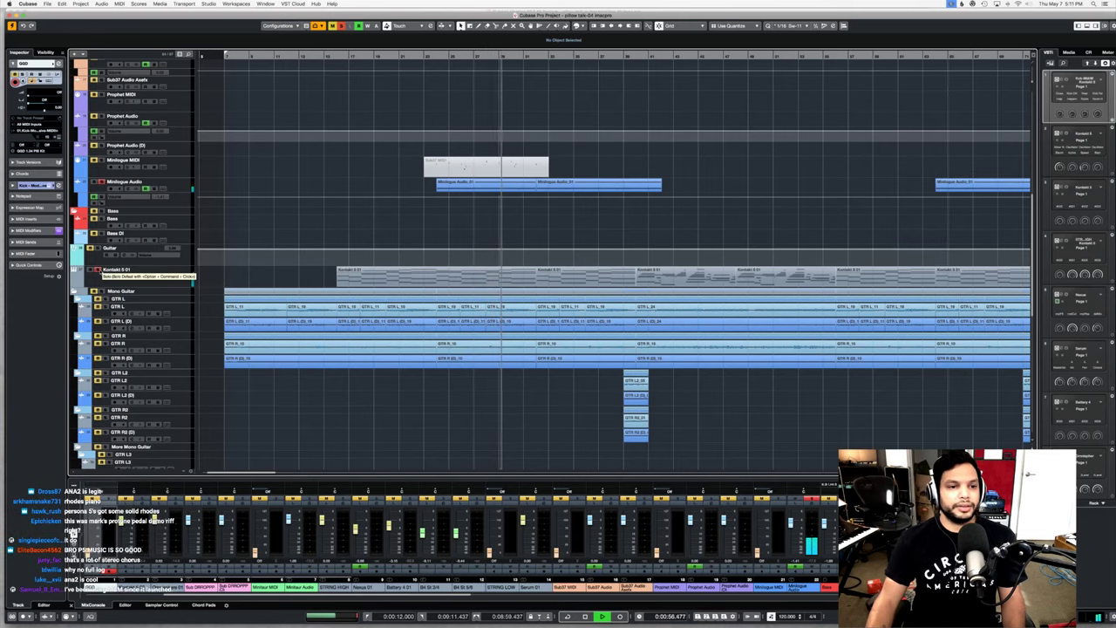
# Step: Clear the solos and look over the synth and guitar tracks while the full mix plays
pyautogui.hscroll(2, 373, 248)
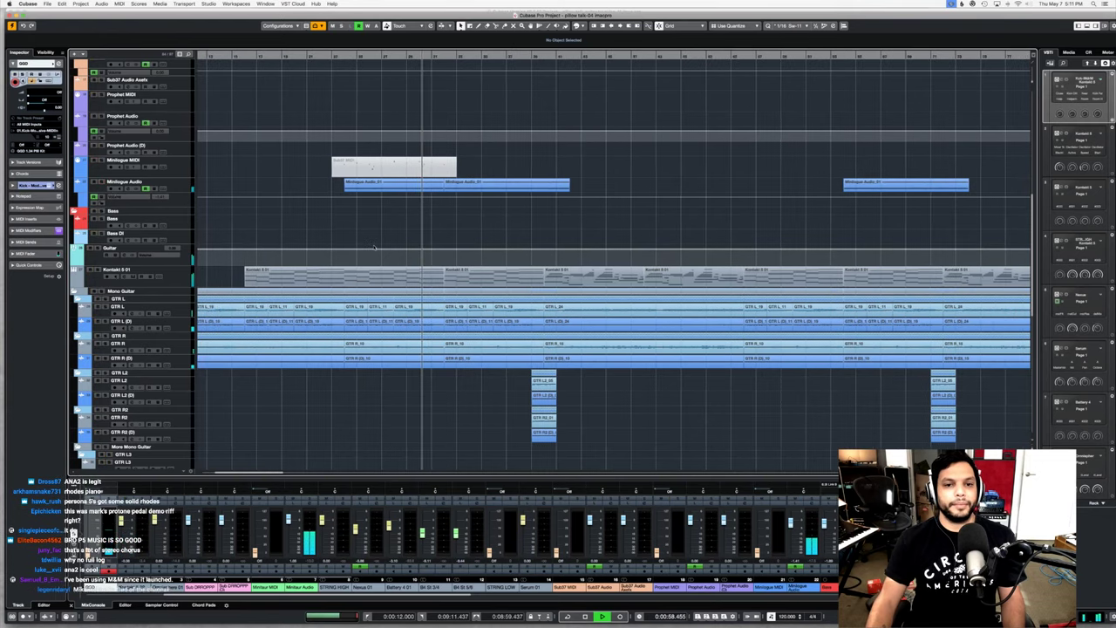
pyautogui.scroll(6, 374, 248)
pyautogui.scroll(4, 374, 247)
pyautogui.hscroll(2, 374, 249)
pyautogui.scroll(-15, 374, 248)
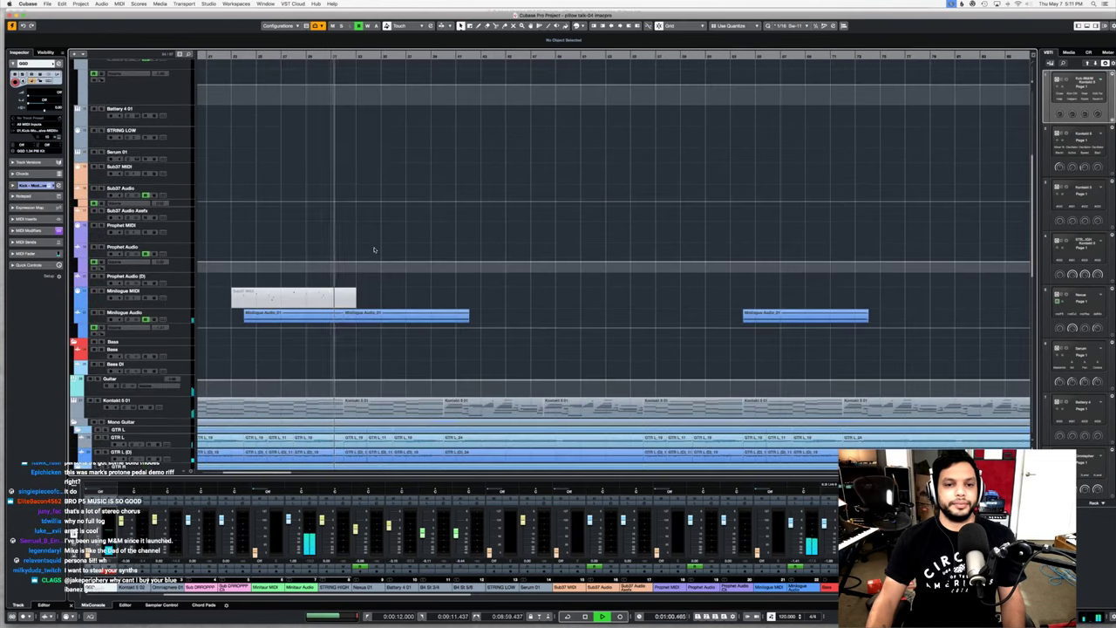
# Step: Play the full mix from 1:16.250, checking the drum, synth and guitar tracks against it, and stop playback
pyautogui.click(433, 63)
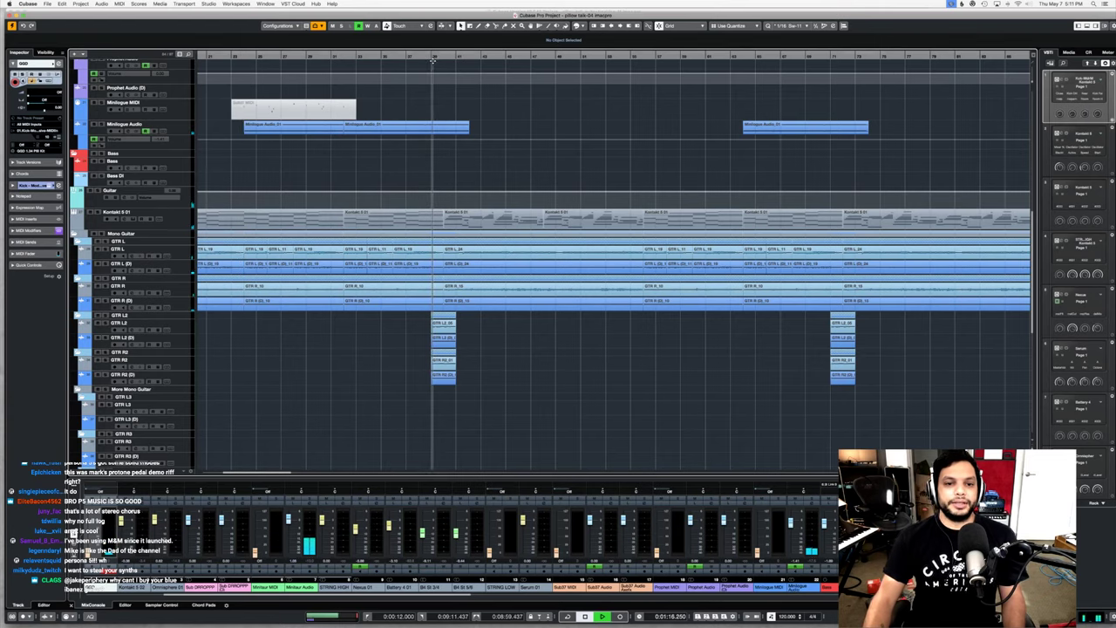
pyautogui.press('space')
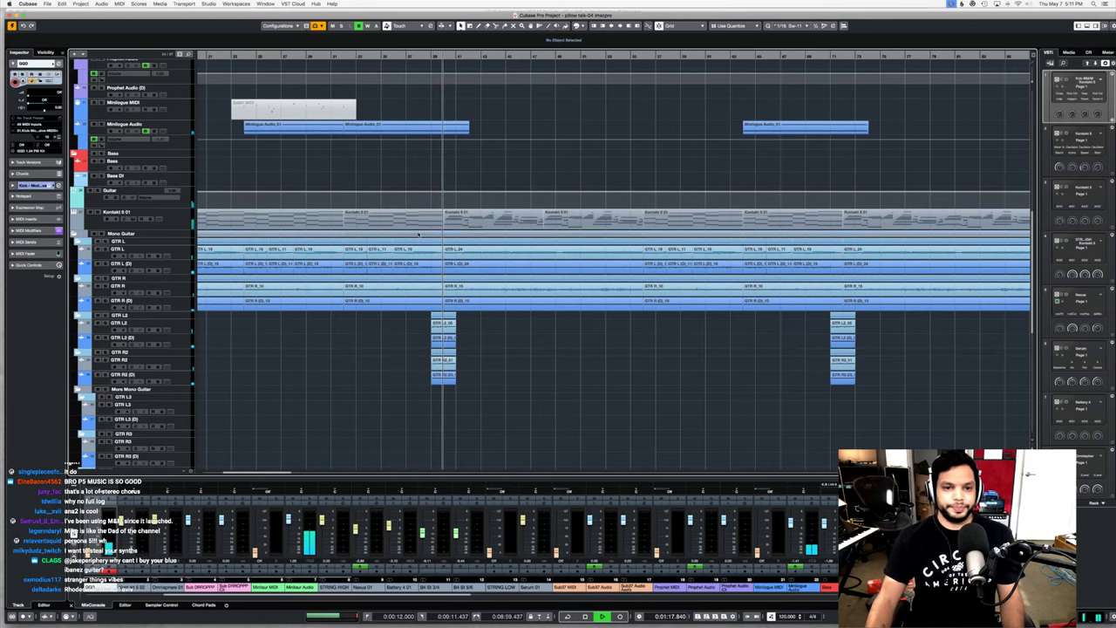
pyautogui.scroll(3, 415, 235)
pyautogui.hscroll(4, 414, 236)
pyautogui.scroll(8, 413, 237)
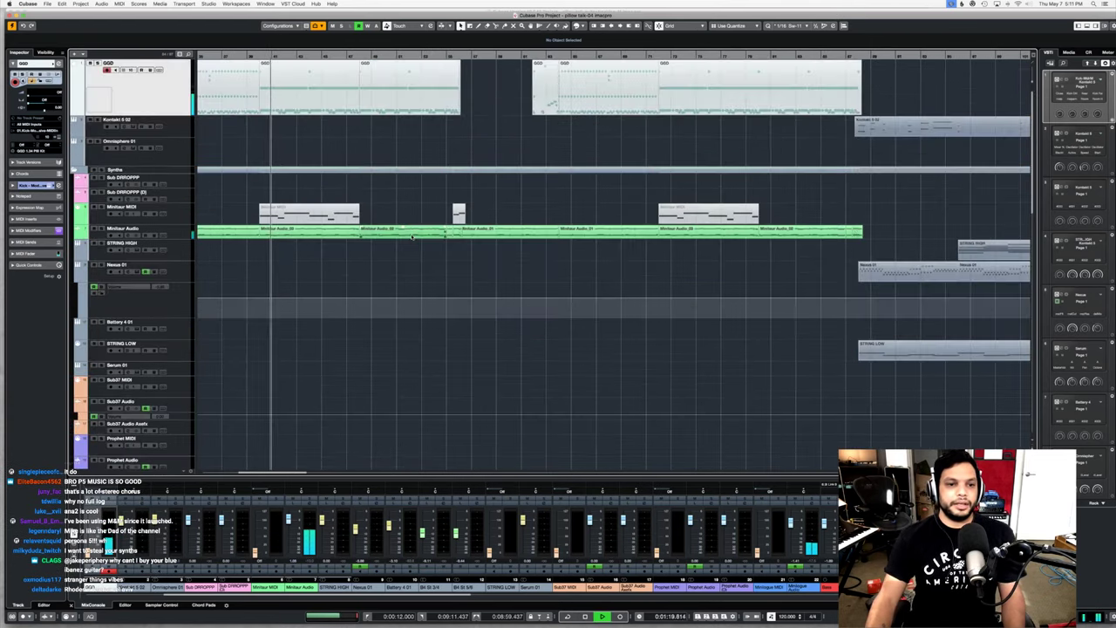
pyautogui.hscroll(-2, 412, 238)
pyautogui.scroll(-10, 412, 235)
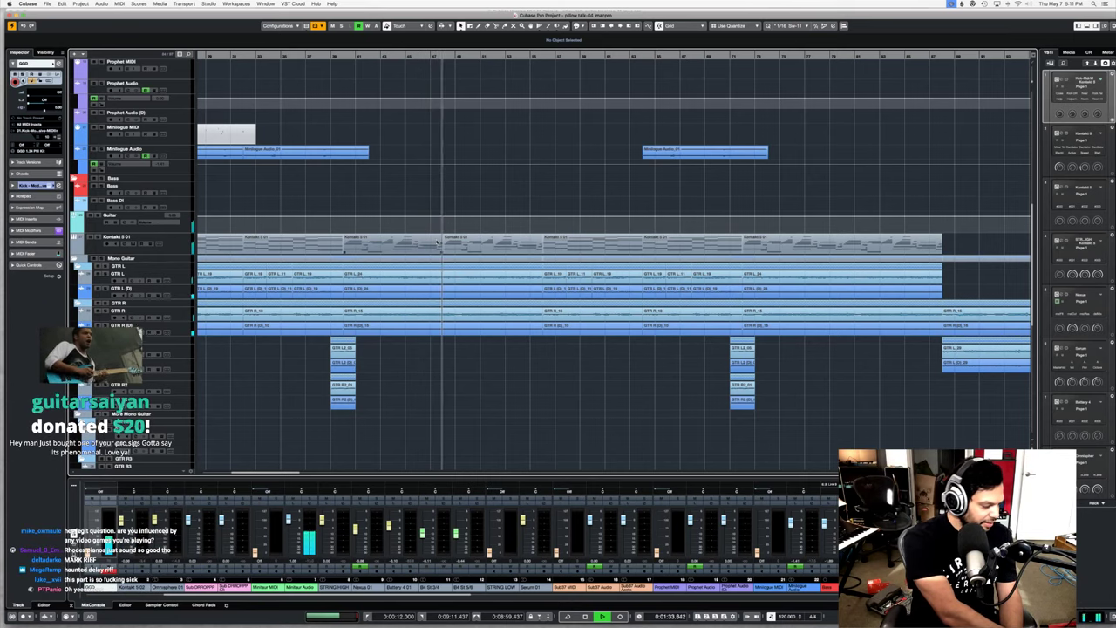
pyautogui.press('space')
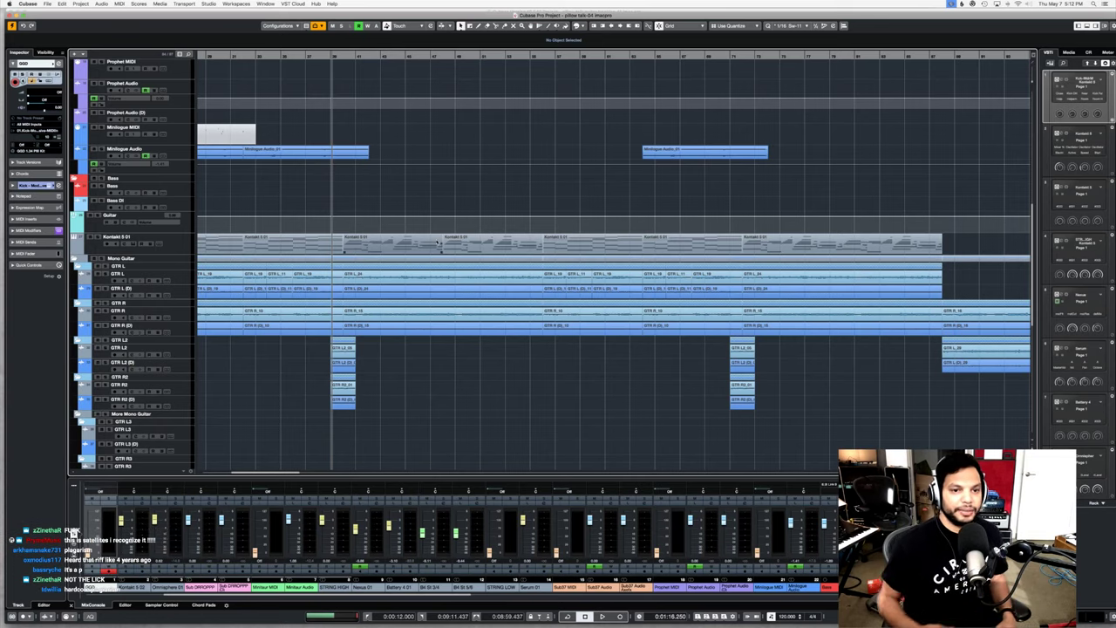
# Step: Solo the Kontakt 5 01 track and play it from 1:17.750
pyautogui.scroll(5, 402, 265)
pyautogui.scroll(-7, 402, 265)
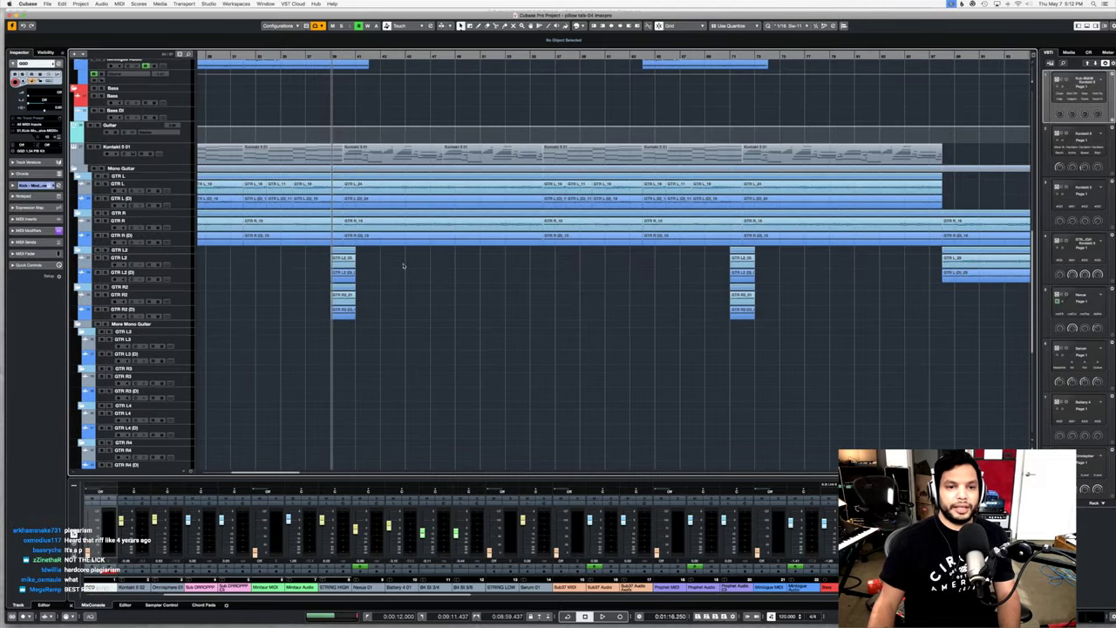
pyautogui.press('space')
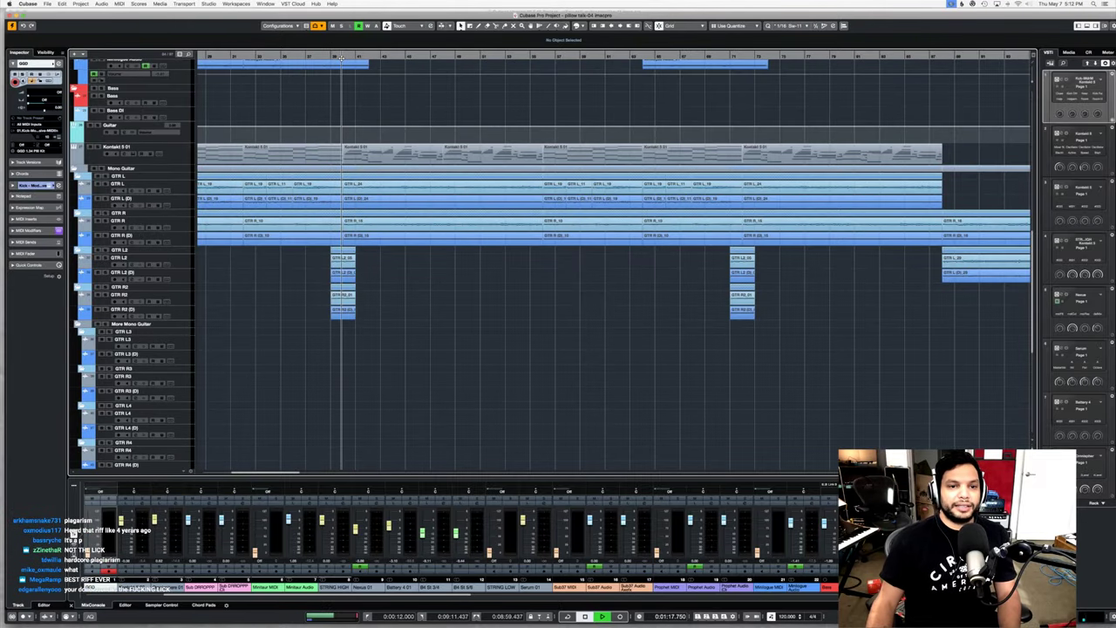
pyautogui.press('space')
pyautogui.click(97, 147)
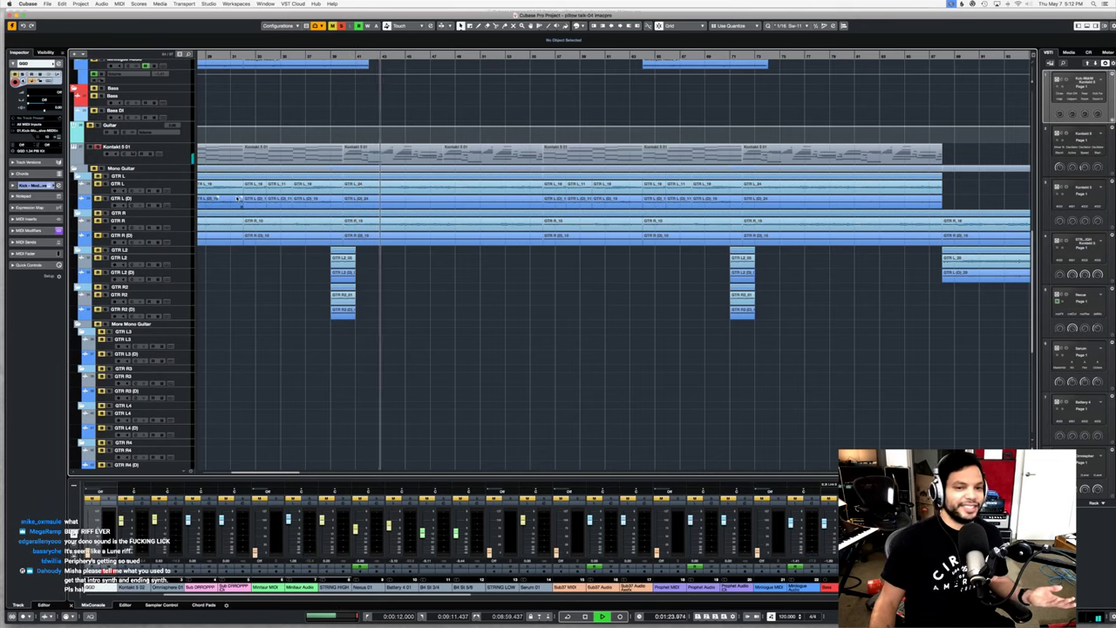
# Step: Select the Kontakt 5 01 track, view its Electric Piano patch in Kontakt, and look through the library list
pyautogui.click(122, 148)
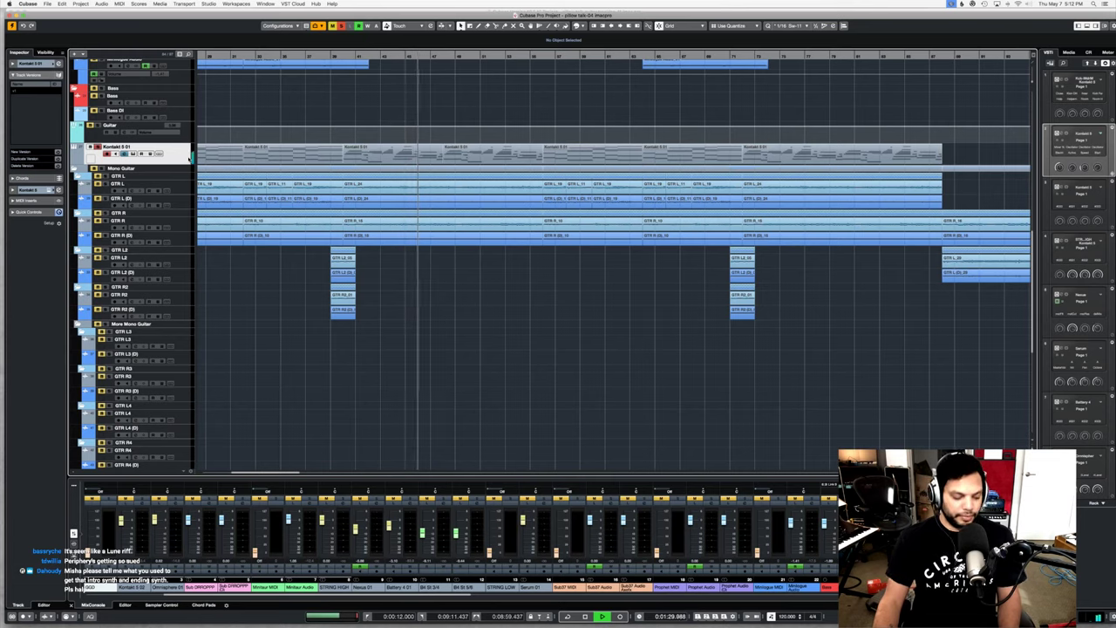
pyautogui.click(191, 154)
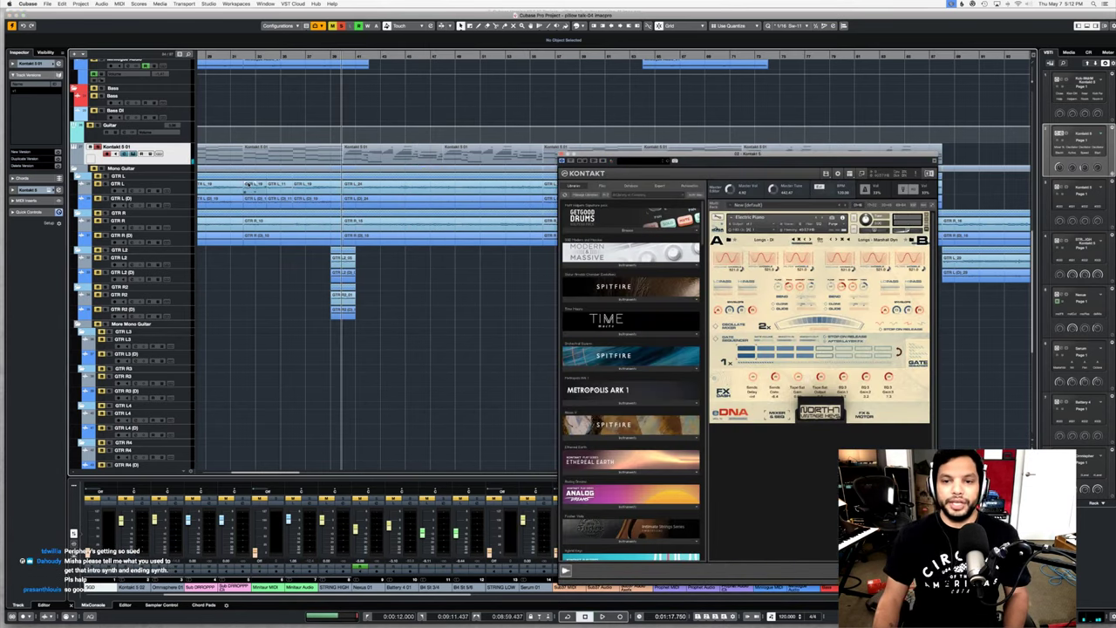
pyautogui.scroll(-1, 602, 350)
pyautogui.scroll(-15, 602, 349)
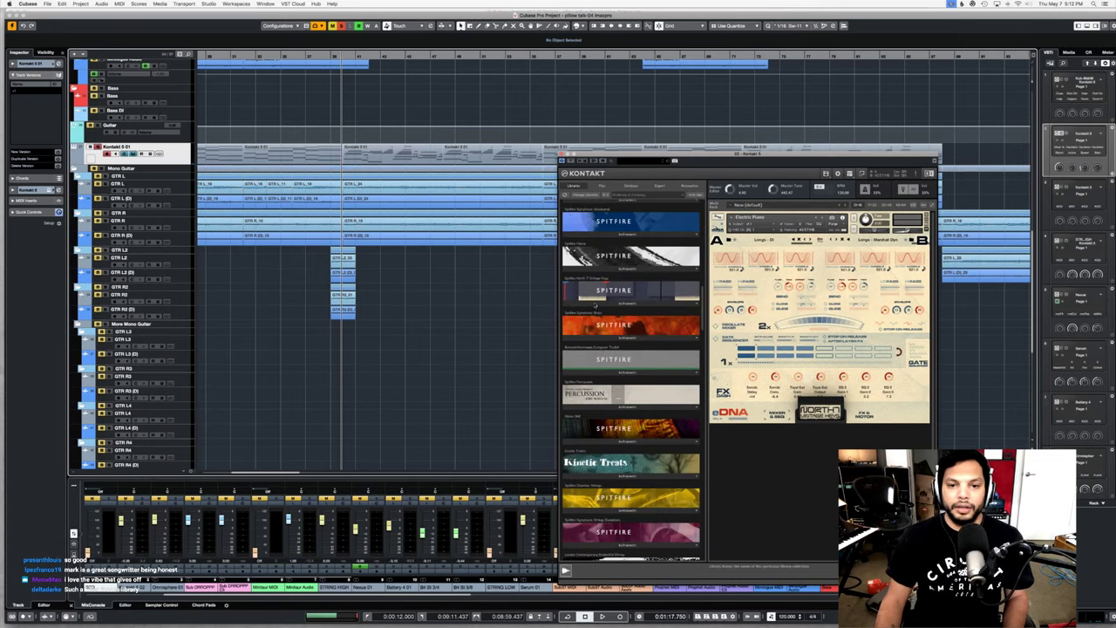
pyautogui.scroll(10, 591, 292)
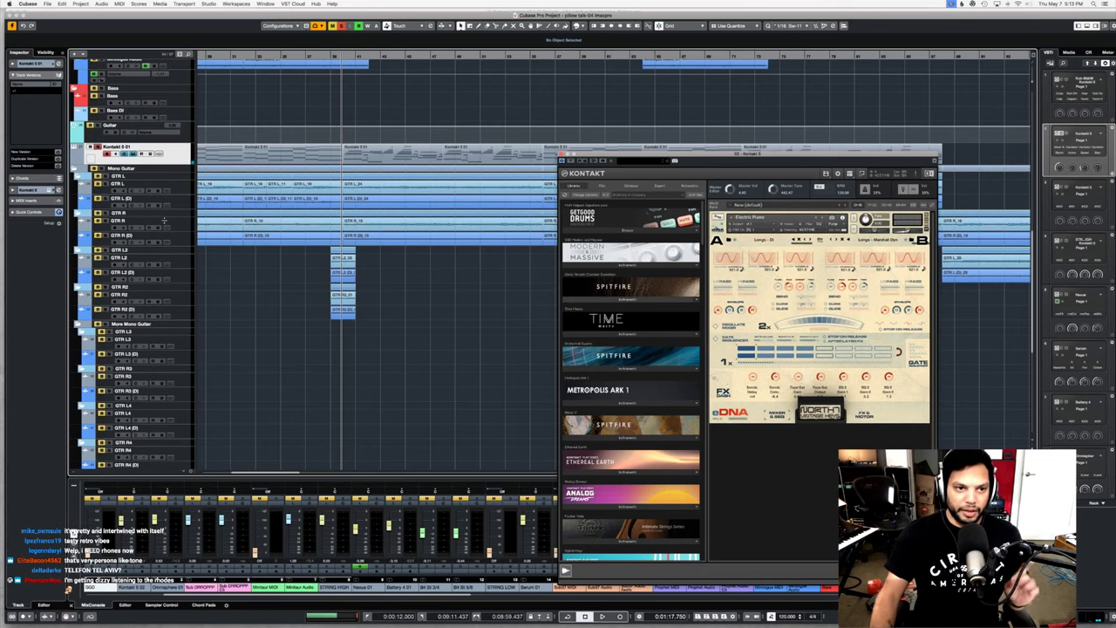
# Step: Open the LFOTool insert from the Kontakt 5 01 channel settings and display its LFO graph
pyautogui.click(125, 154)
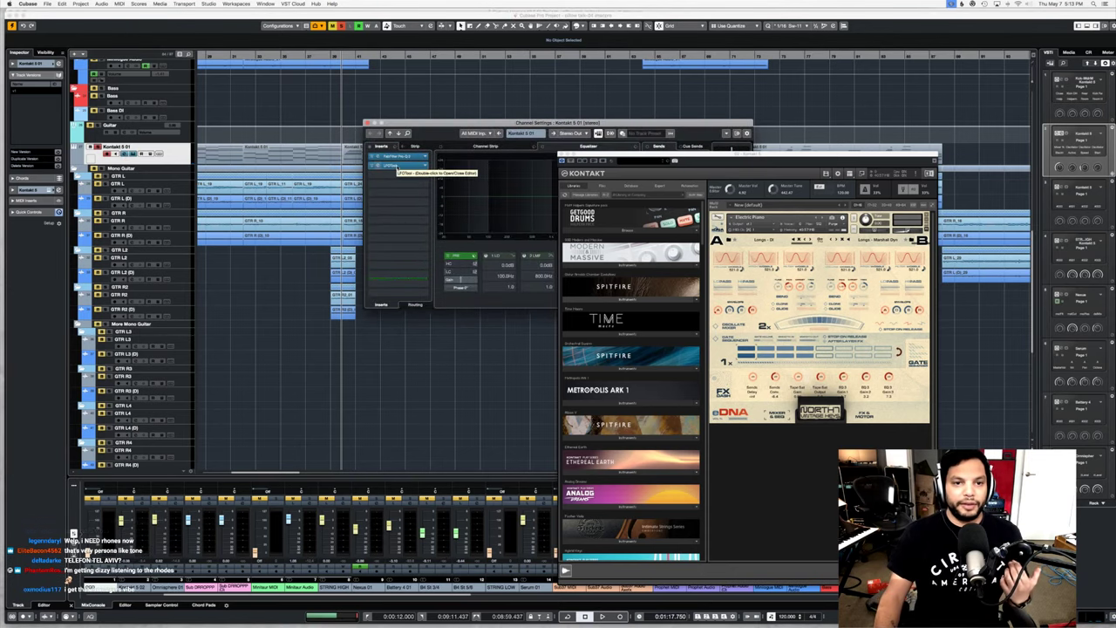
pyautogui.doubleClick(392, 165)
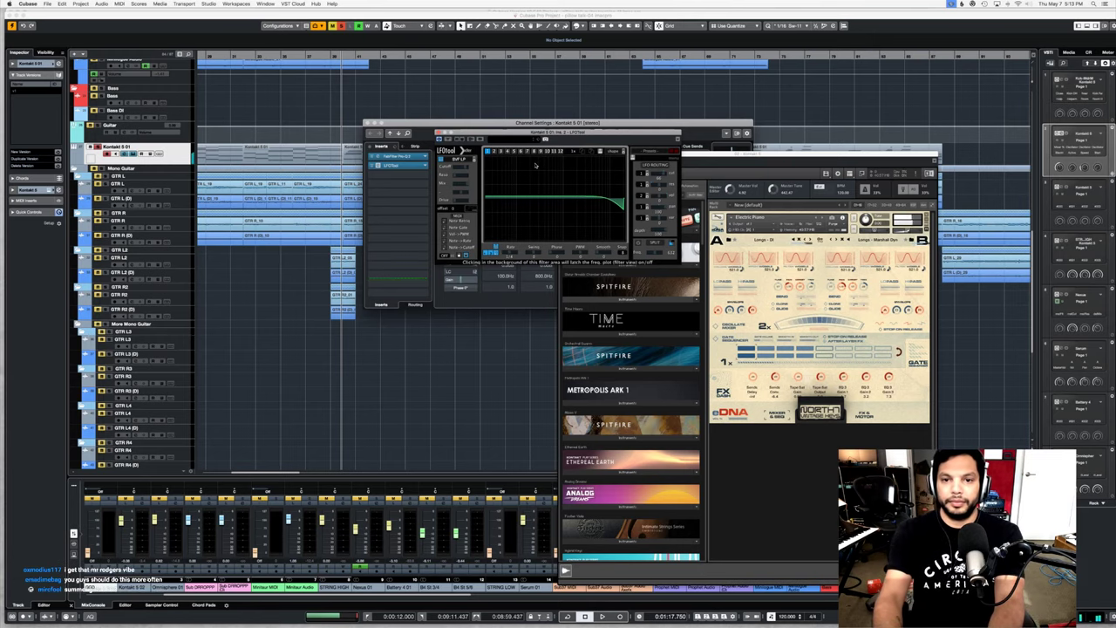
pyautogui.click(534, 164)
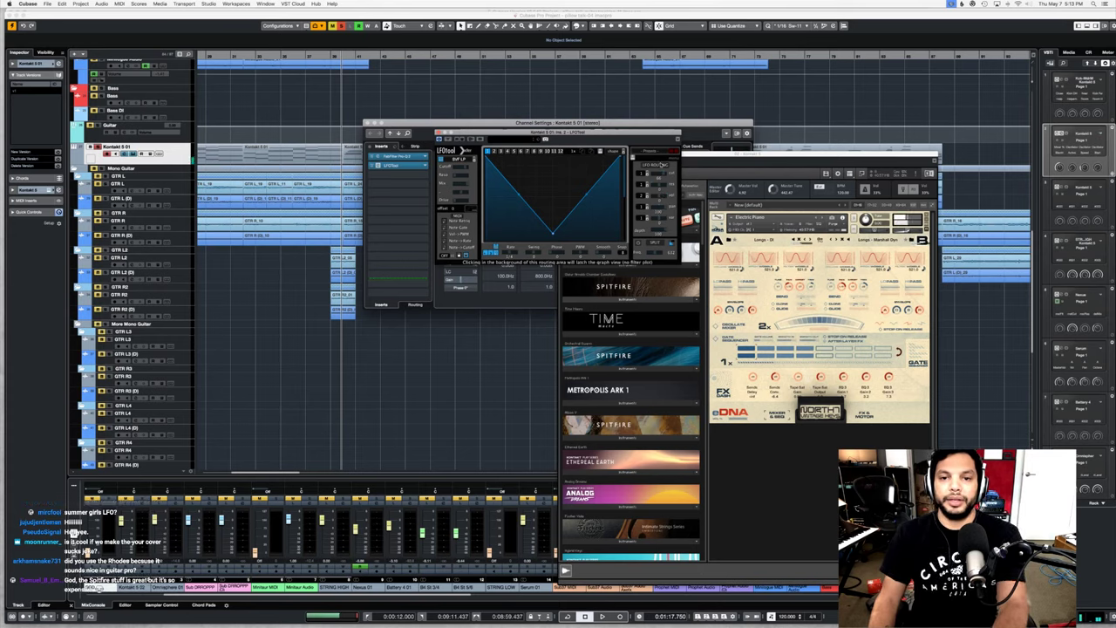
# Step: Load the Electric piano preset in LFOTool
pyautogui.click(652, 151)
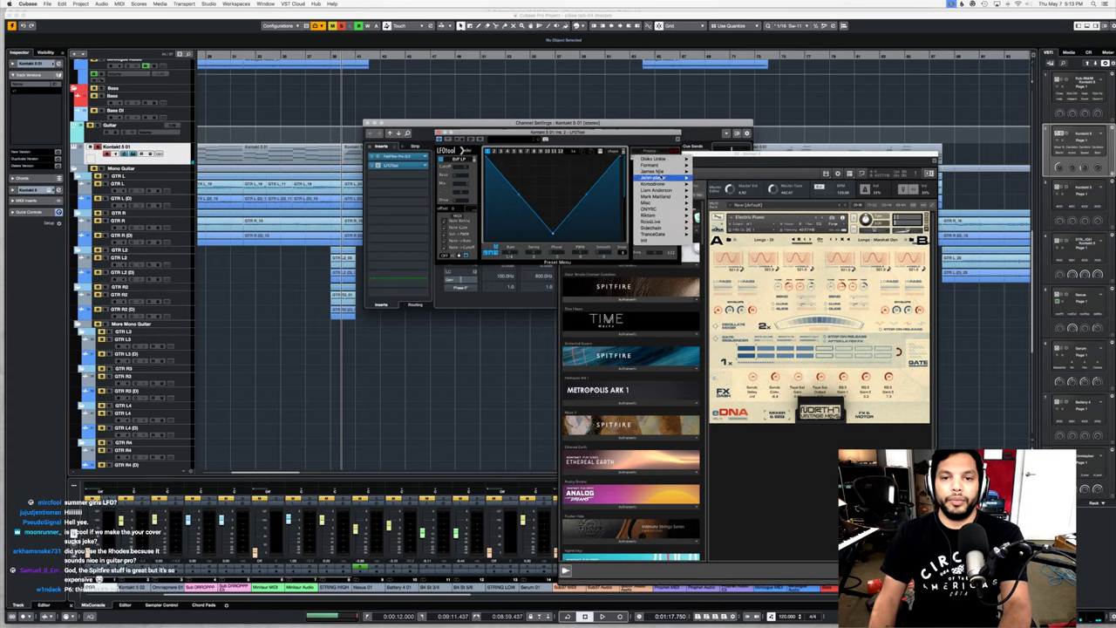
pyautogui.moveTo(664, 177)
pyautogui.click(710, 216)
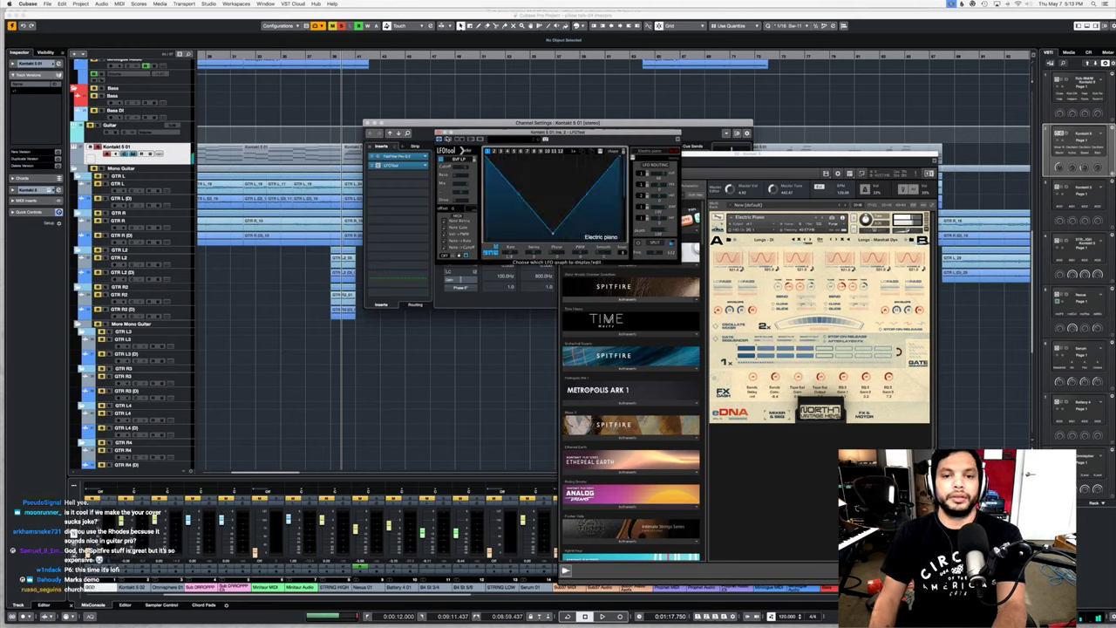
# Step: Play the soloed Kontakt 5 01 part from 1:17.750, checking the LFOTool panning, and close LFOTool and the channel settings
pyautogui.click(378, 166)
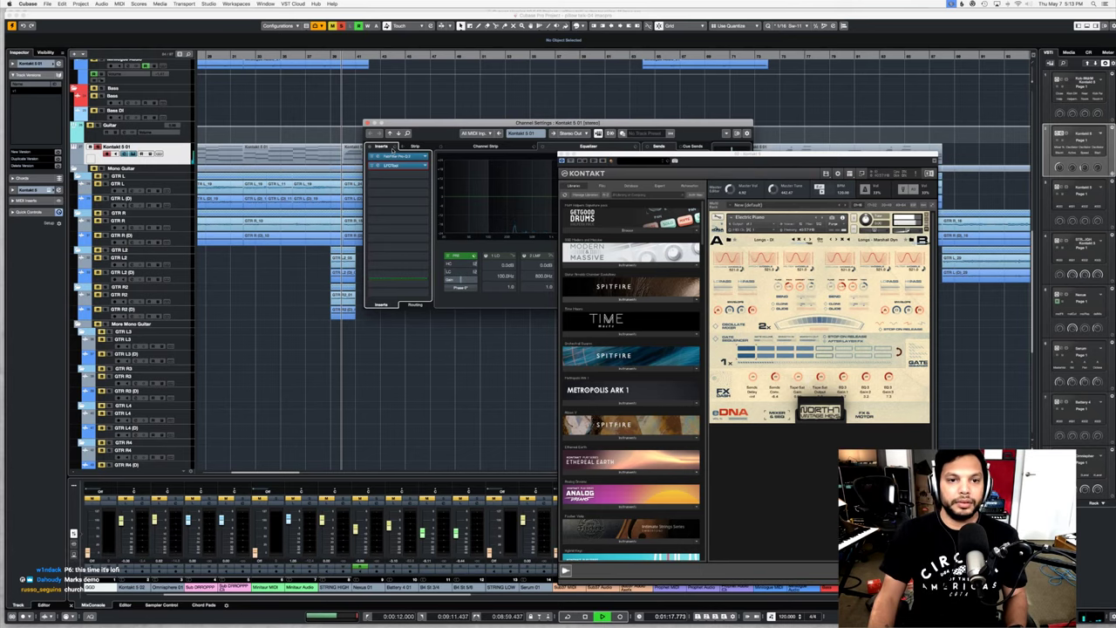
pyautogui.click(390, 166)
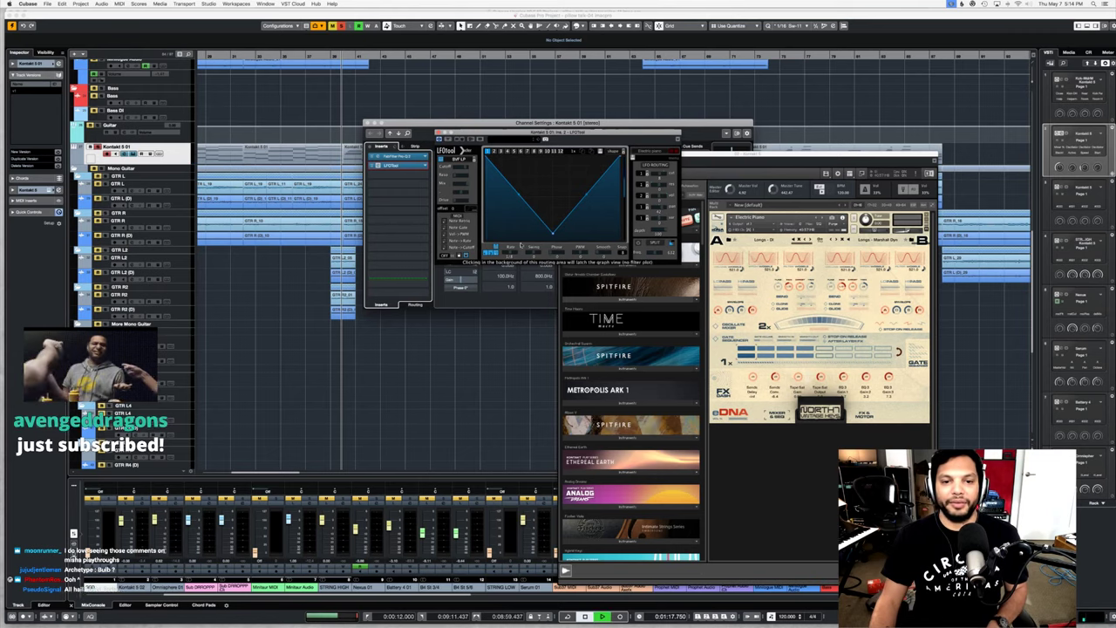
pyautogui.press('space')
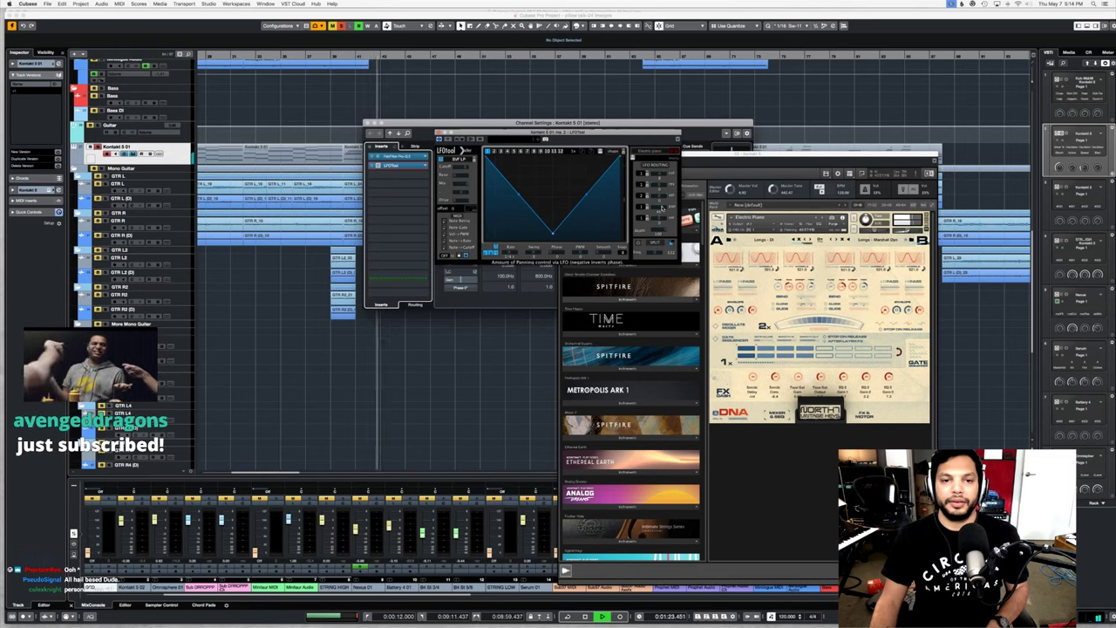
pyautogui.press('space')
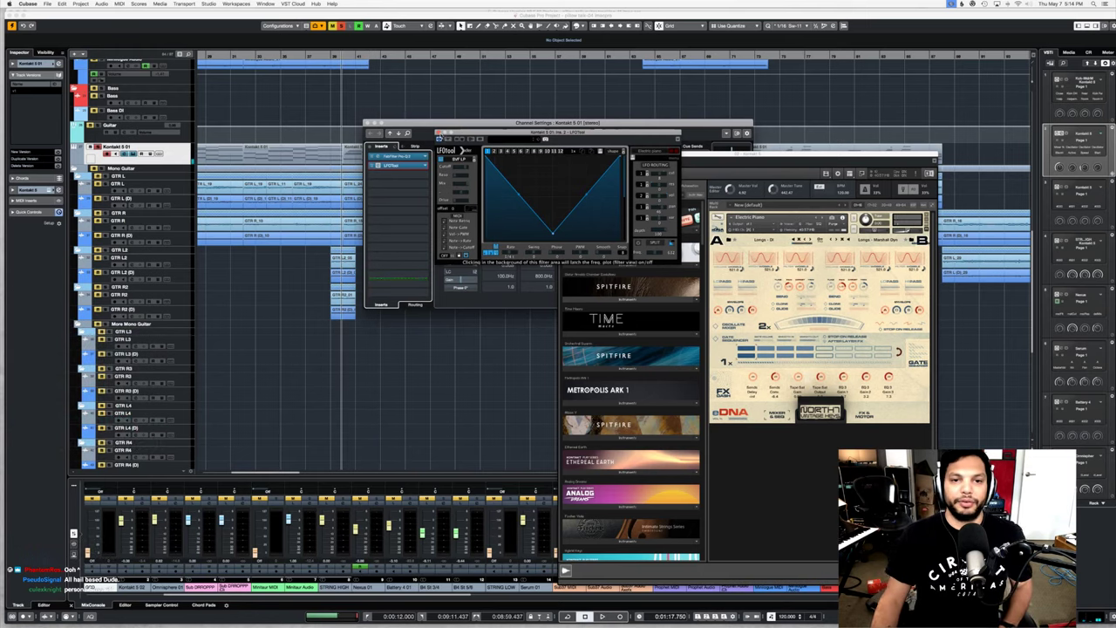
pyautogui.click(378, 166)
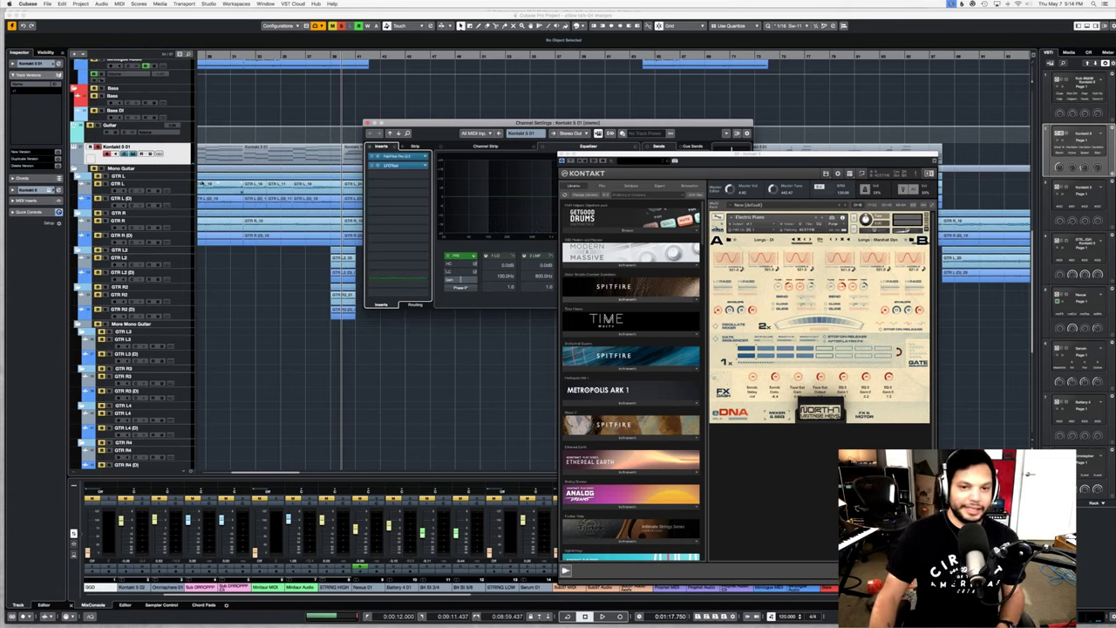
pyautogui.click(279, 286)
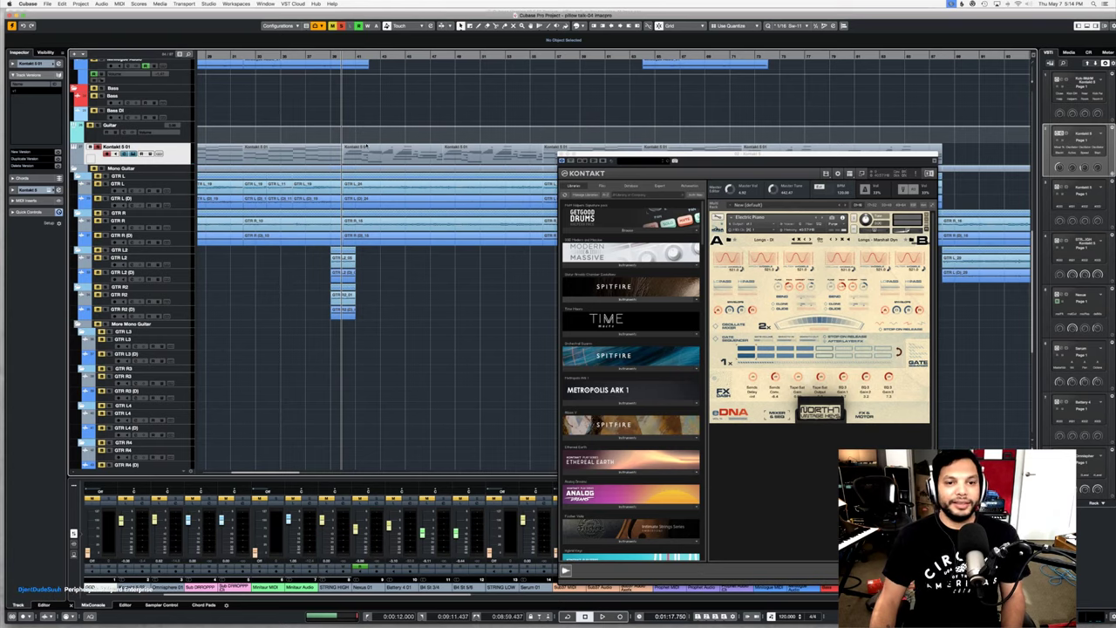
# Step: Close Kontakt and inspect the notes and velocities of the Kontakt 5 01 part near bar 40 in the Key Editor
pyautogui.click(561, 160)
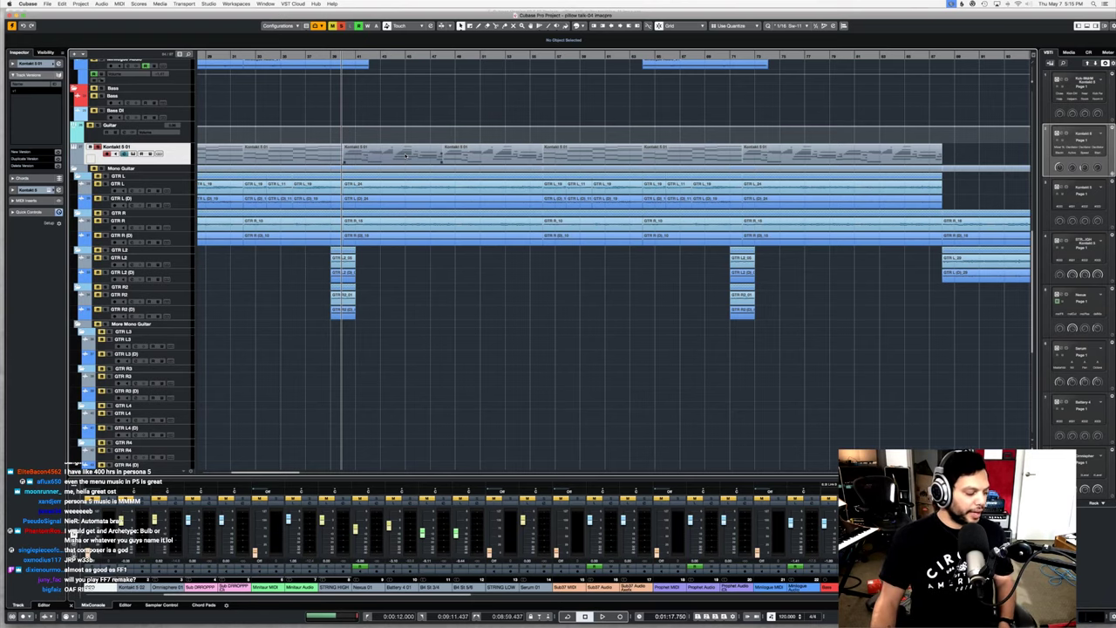
pyautogui.doubleClick(405, 155)
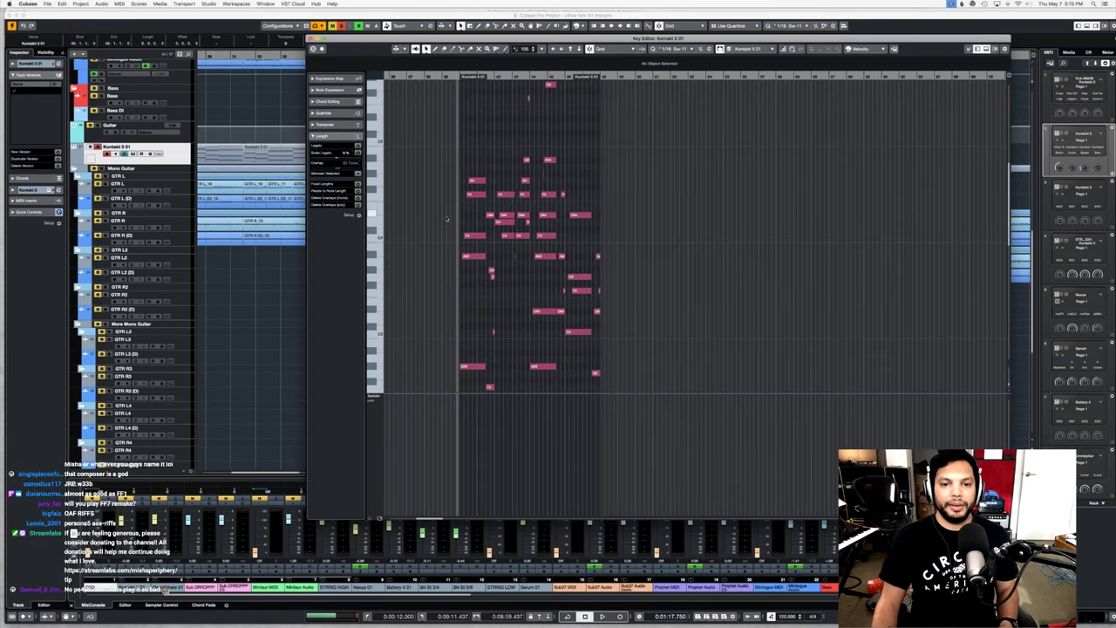
pyautogui.click(433, 219)
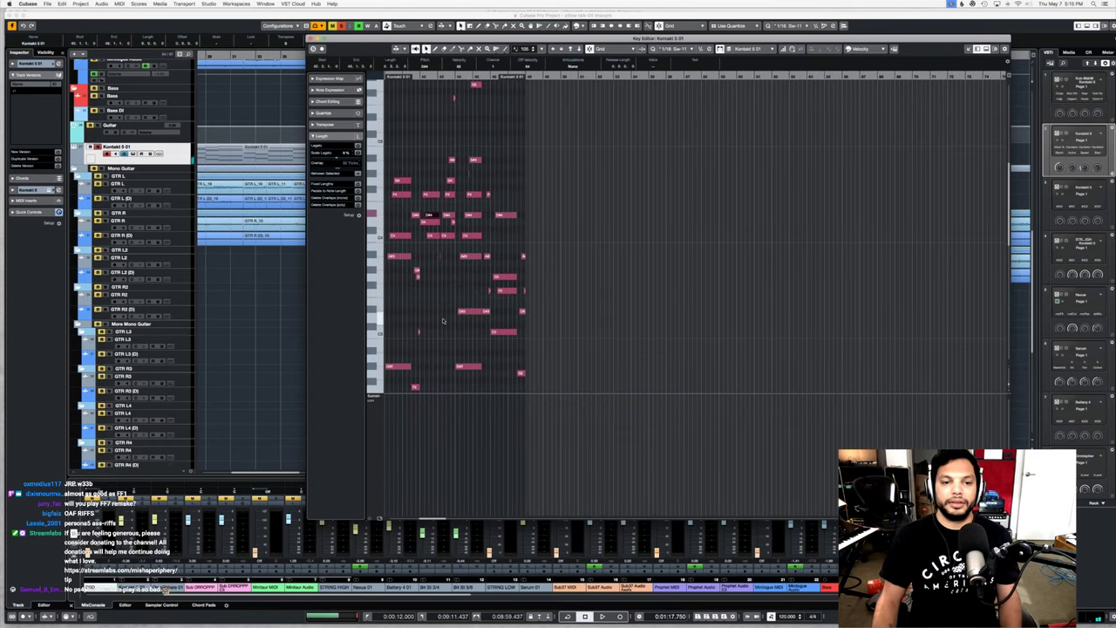
pyautogui.click(380, 397)
pyautogui.click(396, 397)
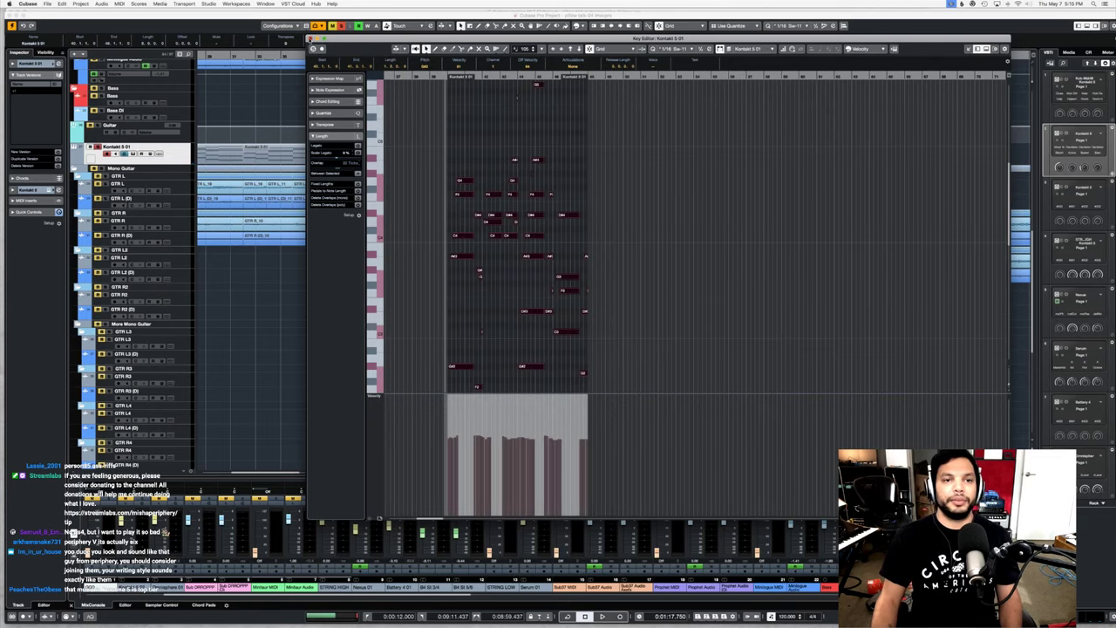
pyautogui.press('Return')
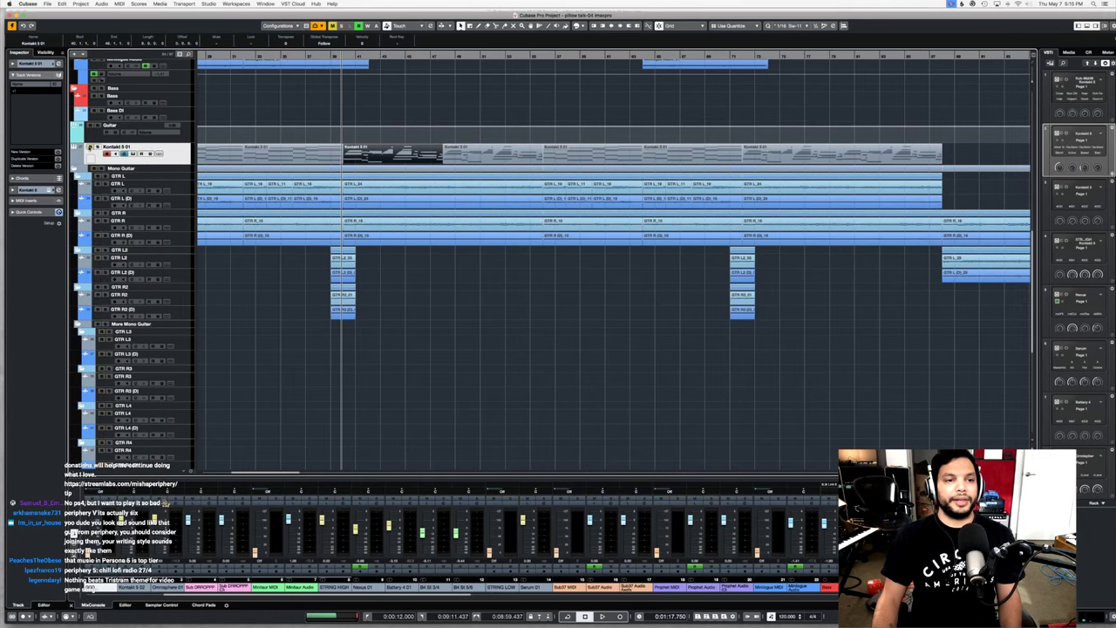
# Step: Play the full mix from about 1:23 with no tracks soloed and look over the drum, synth and guitar tracks
pyautogui.click(376, 61)
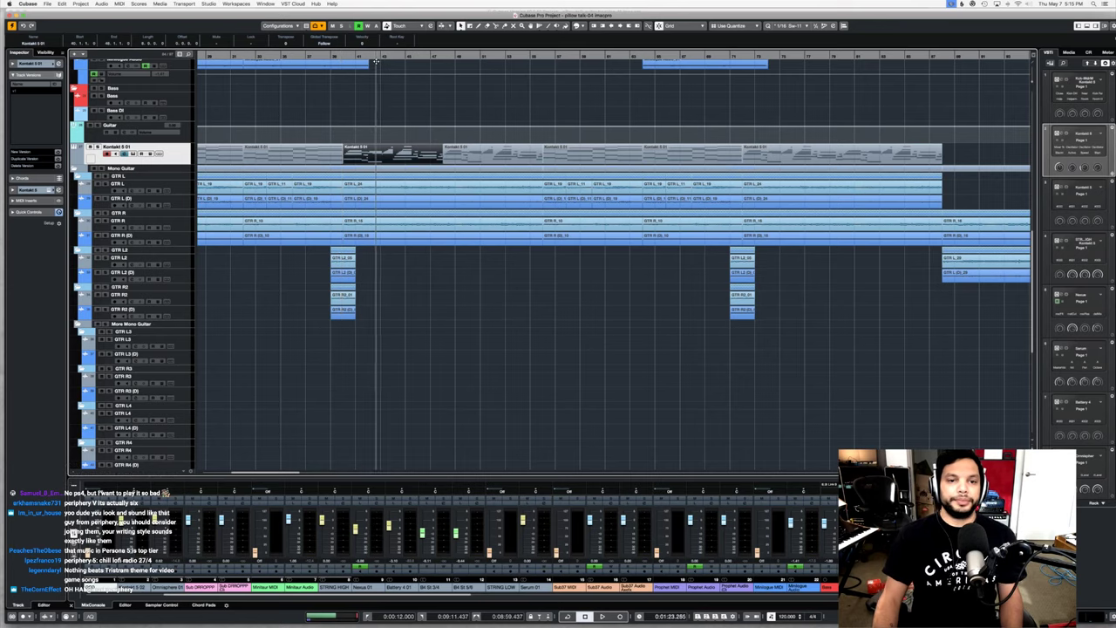
pyautogui.scroll(-10, 366, 174)
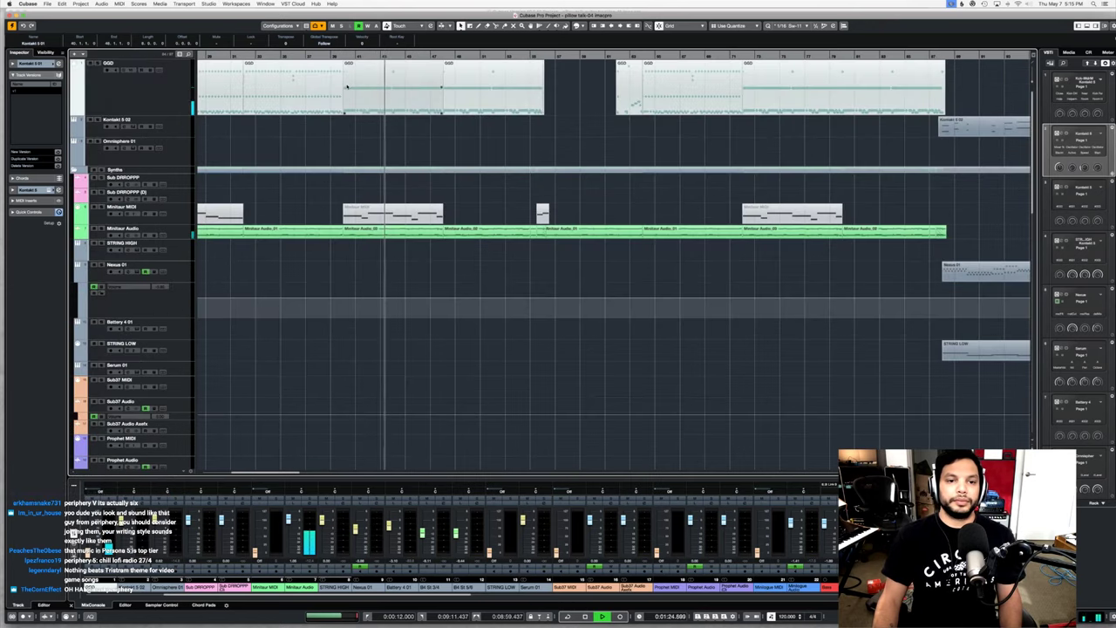
pyautogui.scroll(10, 343, 186)
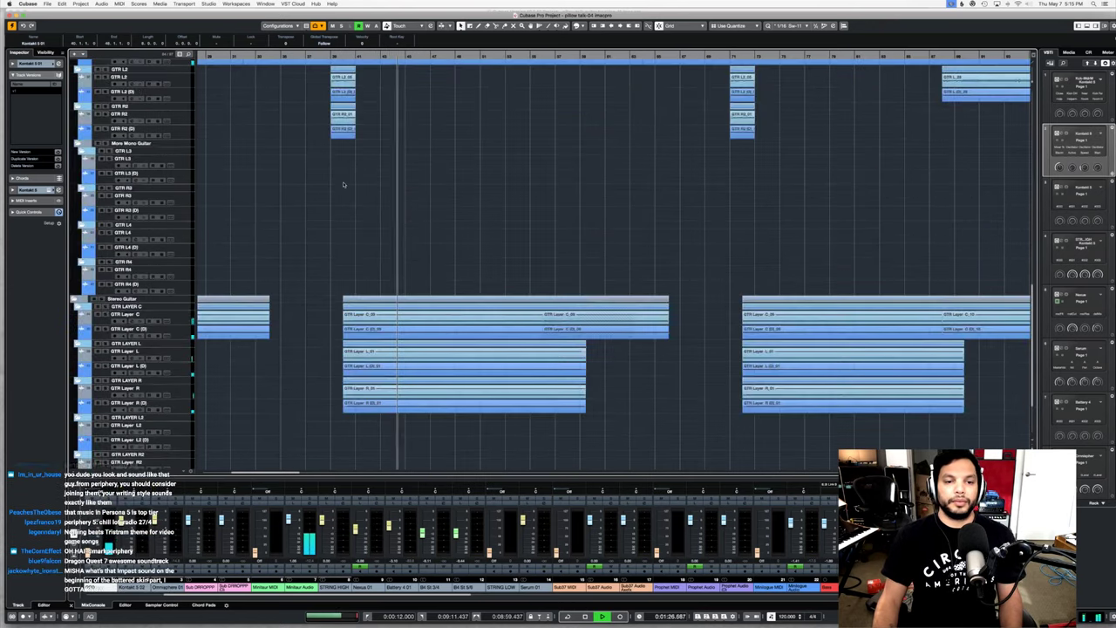
# Step: Listen to the GTR L and GTR R tracks soloed, stop playback and clear the solos
pyautogui.scroll(8, 342, 185)
pyautogui.scroll(-6, 343, 185)
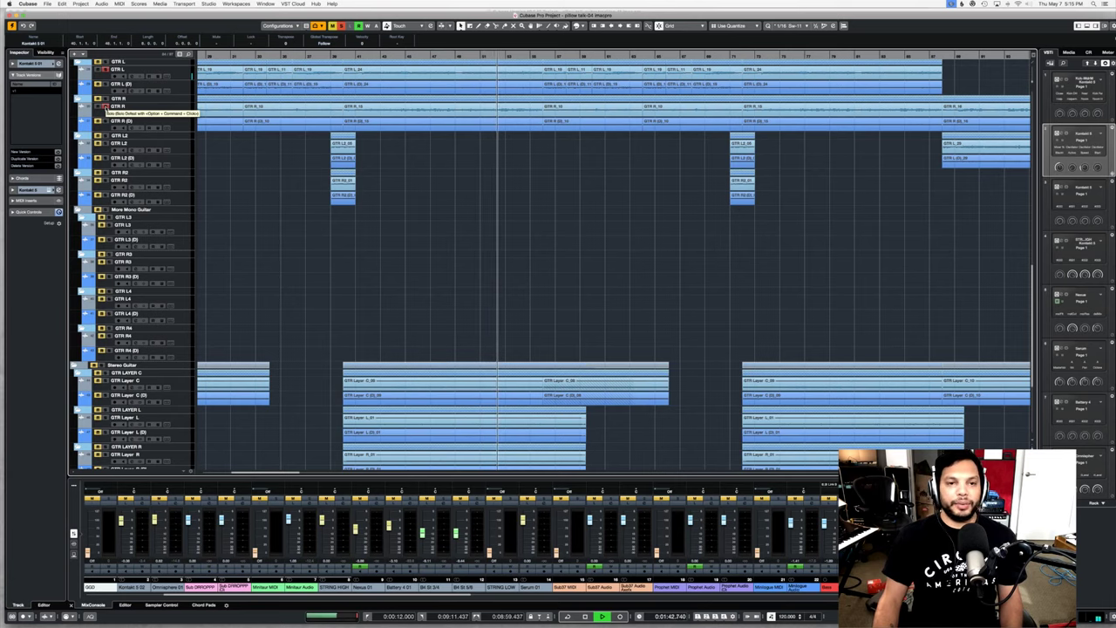
pyautogui.press('space')
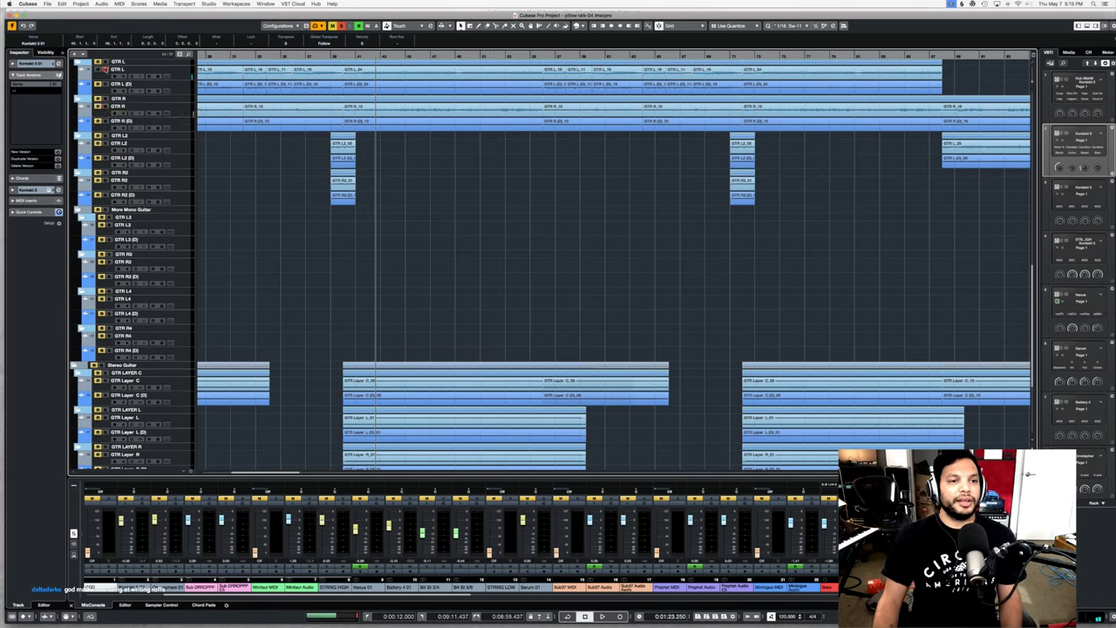
pyautogui.hotkey('alt', 's')
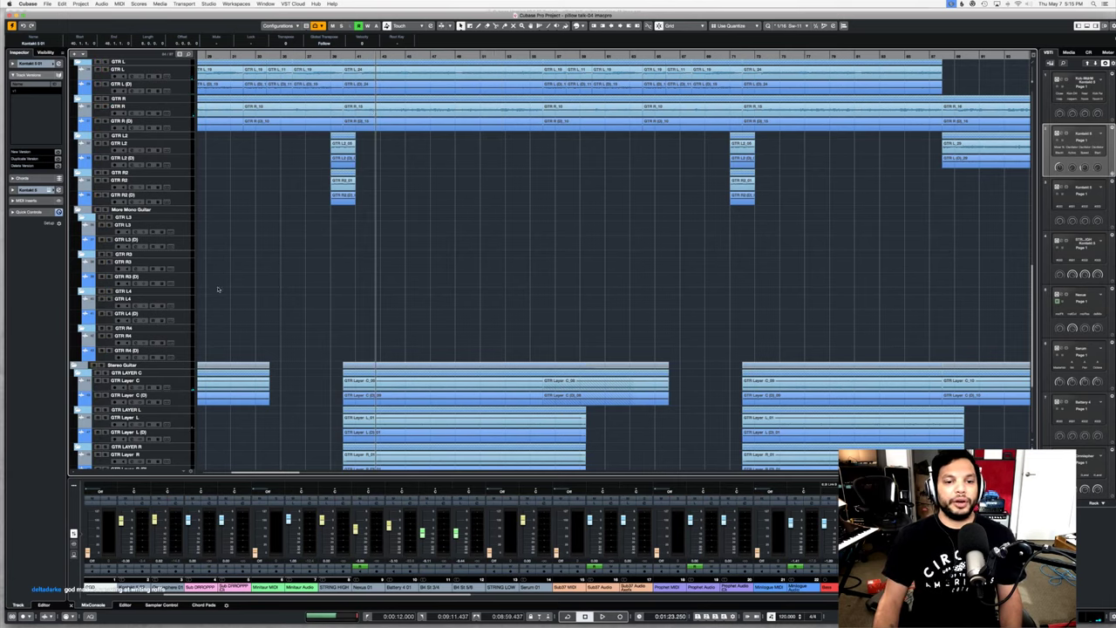
# Step: Solo GTR Layer C, GTR Layer L, GTR Layer R and GTR Layer C2 and play them together from about 1:23
pyautogui.scroll(-3, 329, 298)
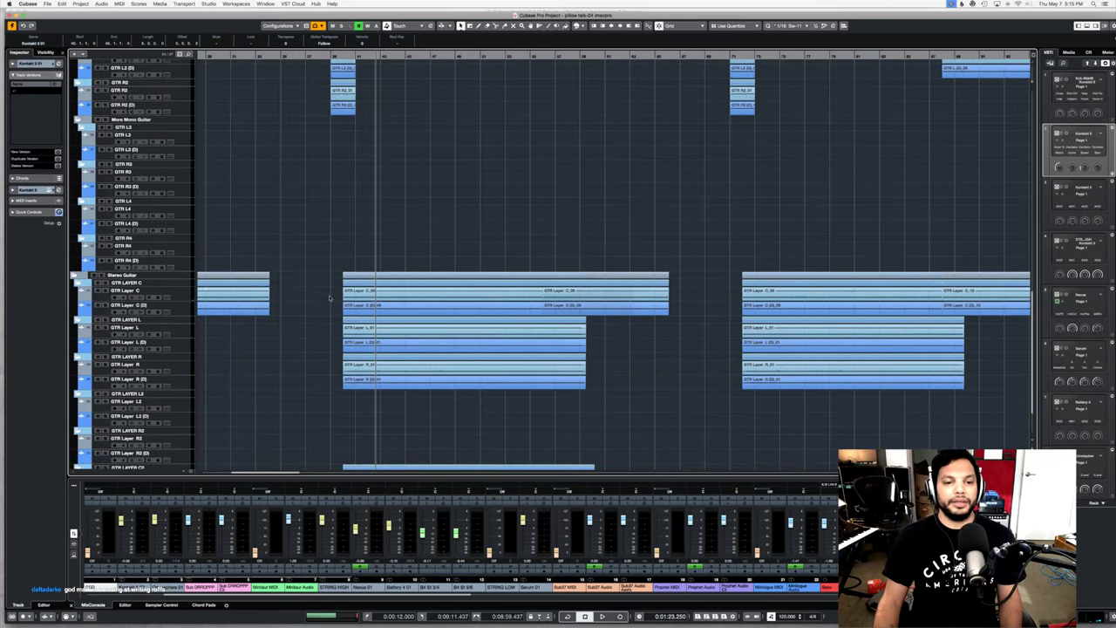
pyautogui.click(106, 291)
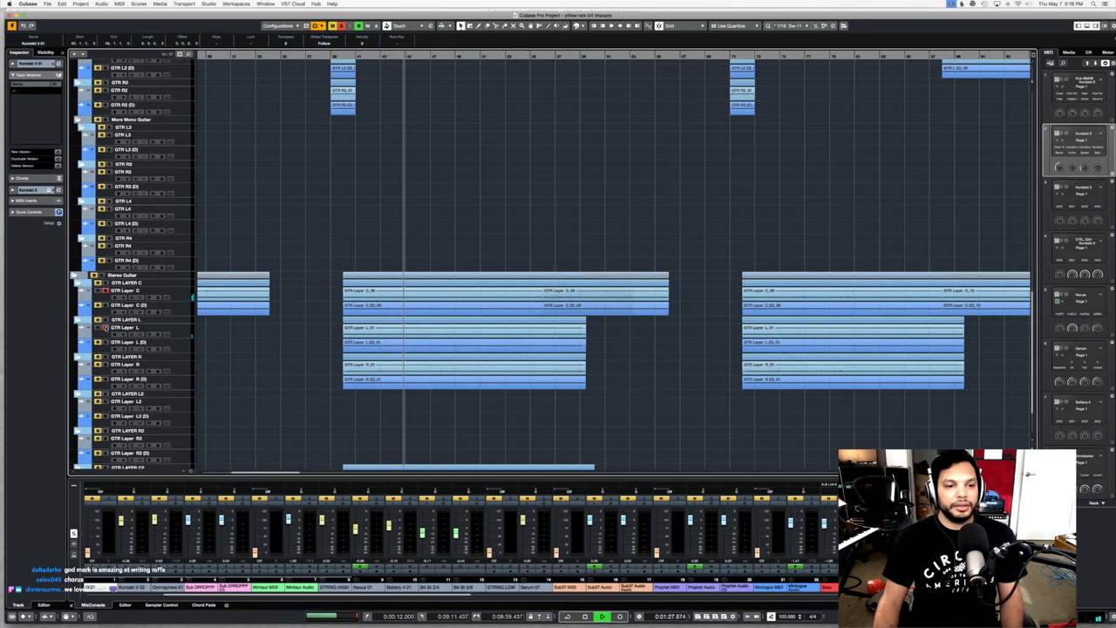
pyautogui.scroll(-2, 249, 364)
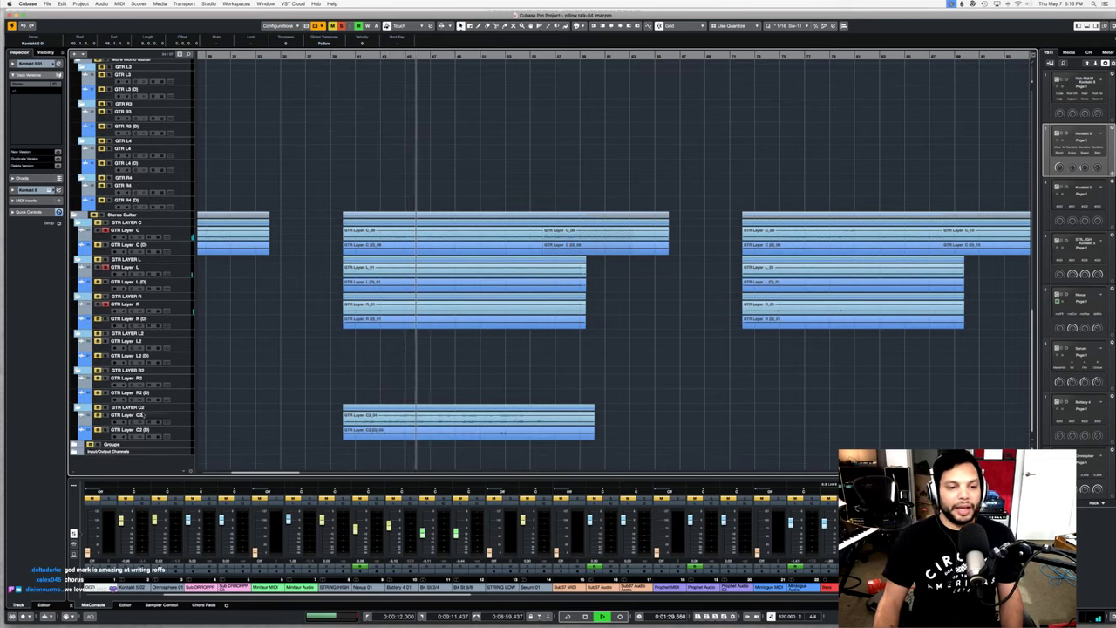
pyautogui.click(104, 414)
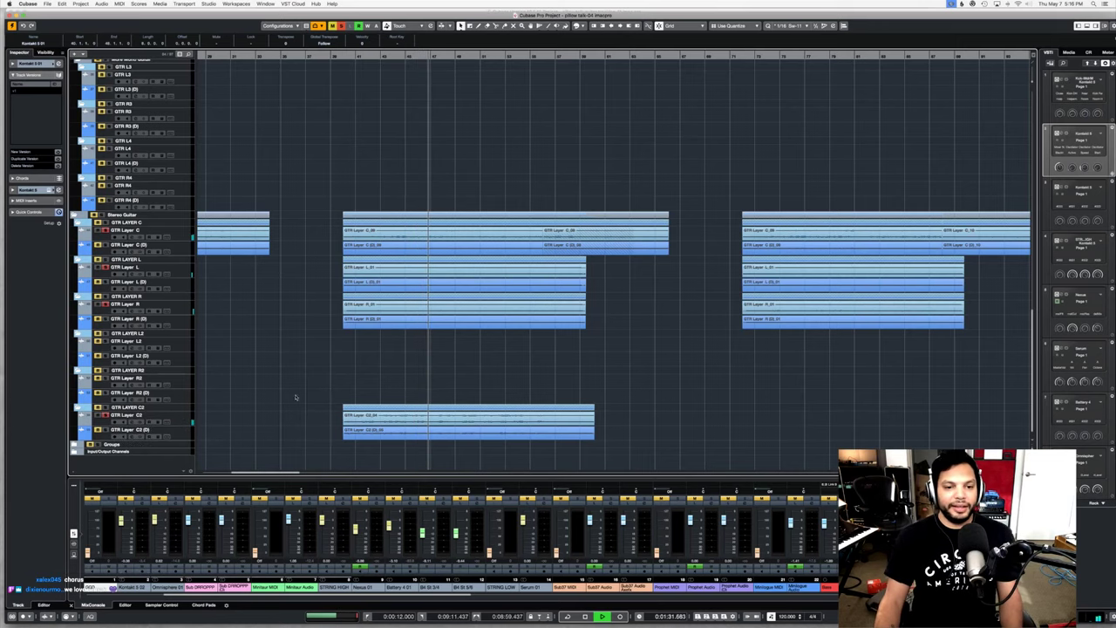
pyautogui.press('space')
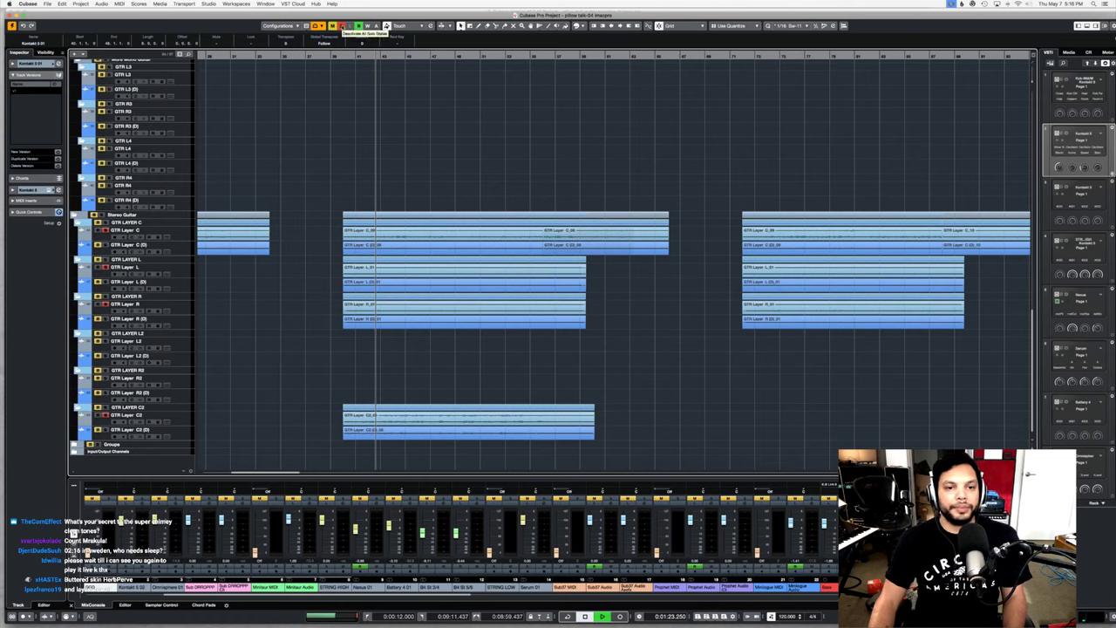
pyautogui.press('space')
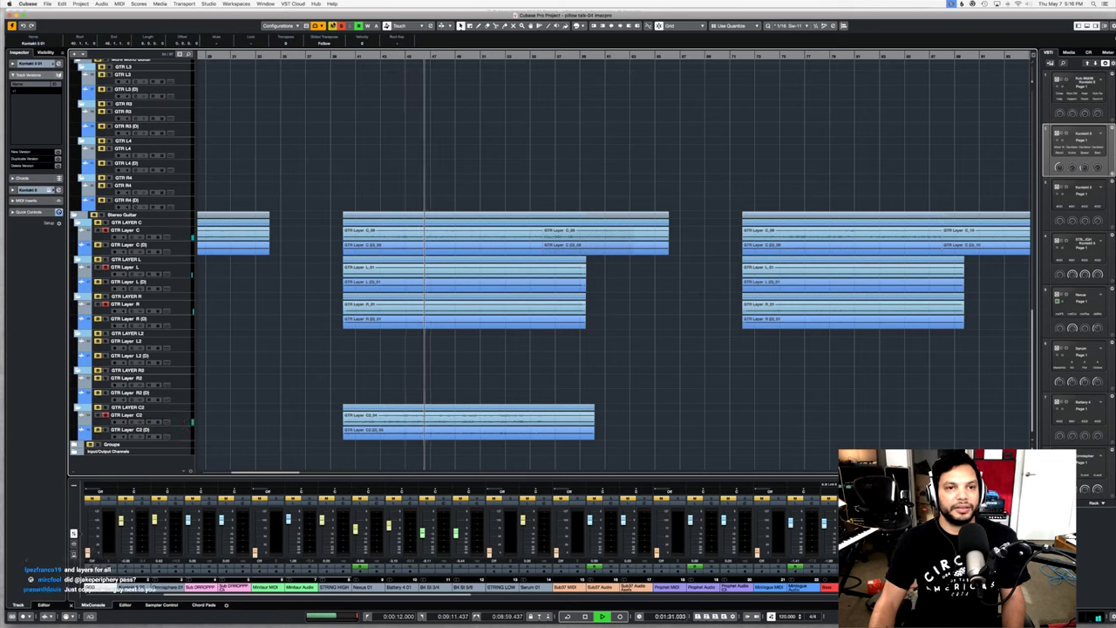
# Step: Clear all solos and play the full mix from about 1:18, looking over the tracks from the stereo guitars to the drums
pyautogui.click(342, 26)
pyautogui.click(346, 57)
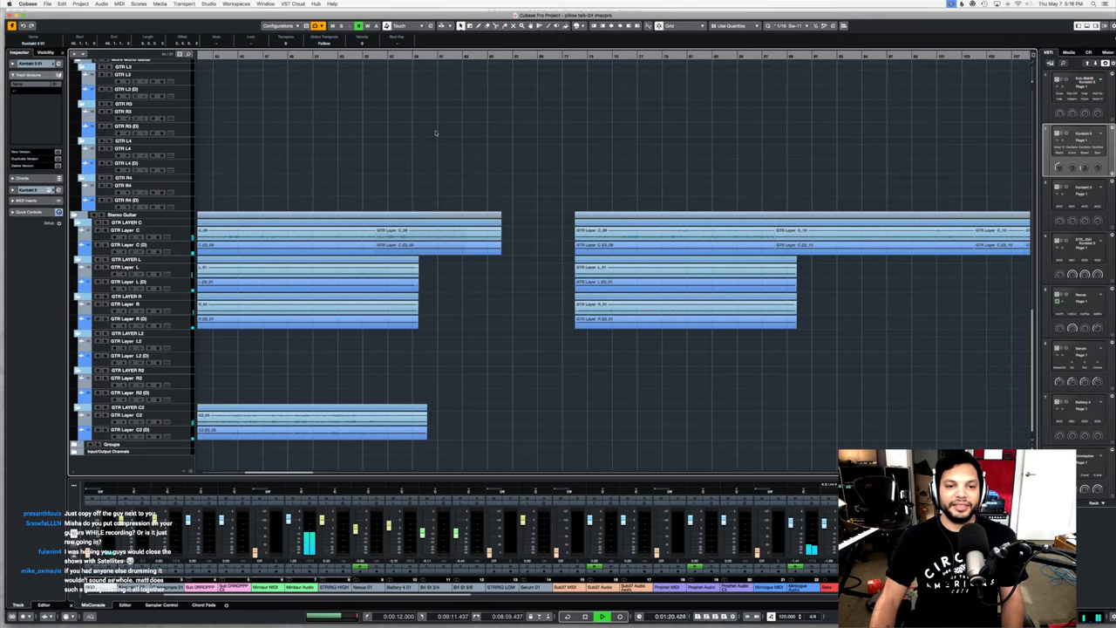
pyautogui.hscroll(-3, 435, 132)
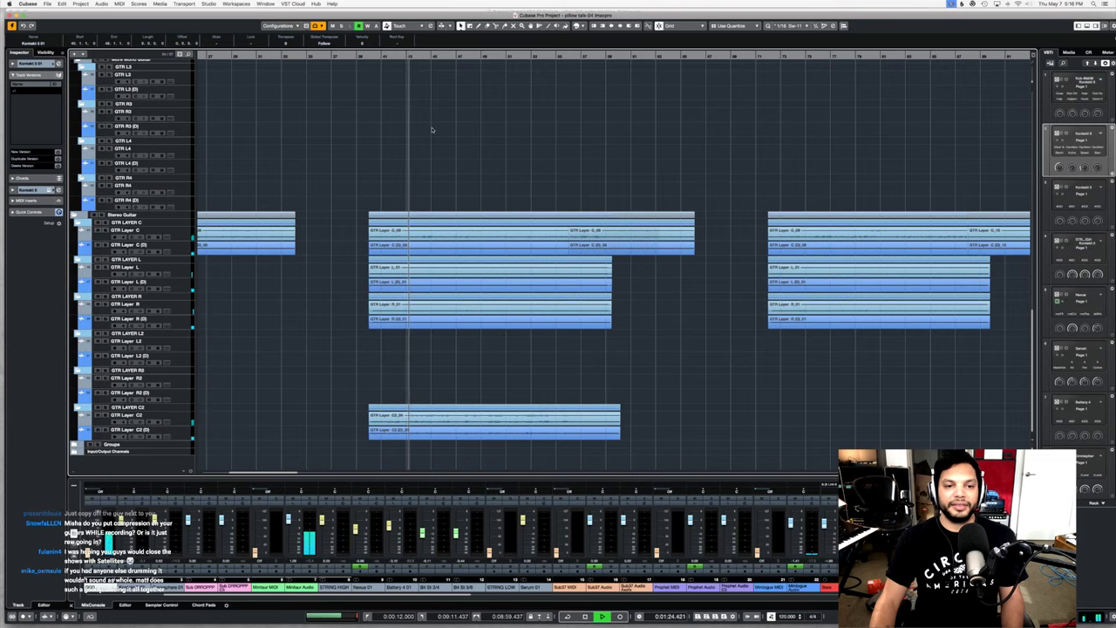
pyautogui.scroll(3, 436, 131)
pyautogui.scroll(5, 437, 130)
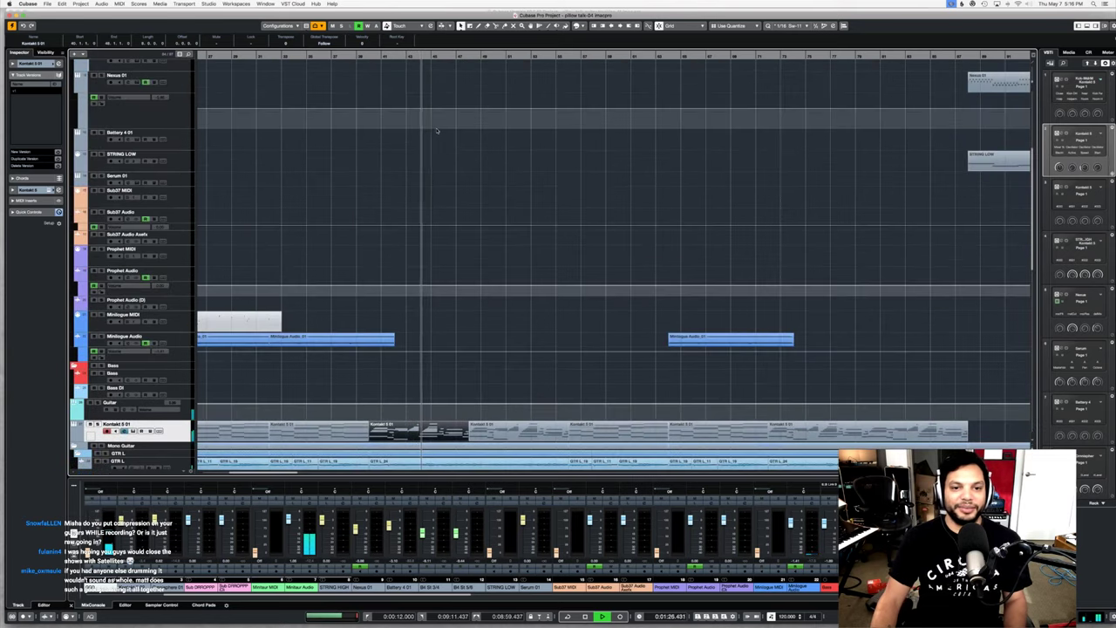
pyautogui.scroll(5, 427, 128)
pyautogui.press('space')
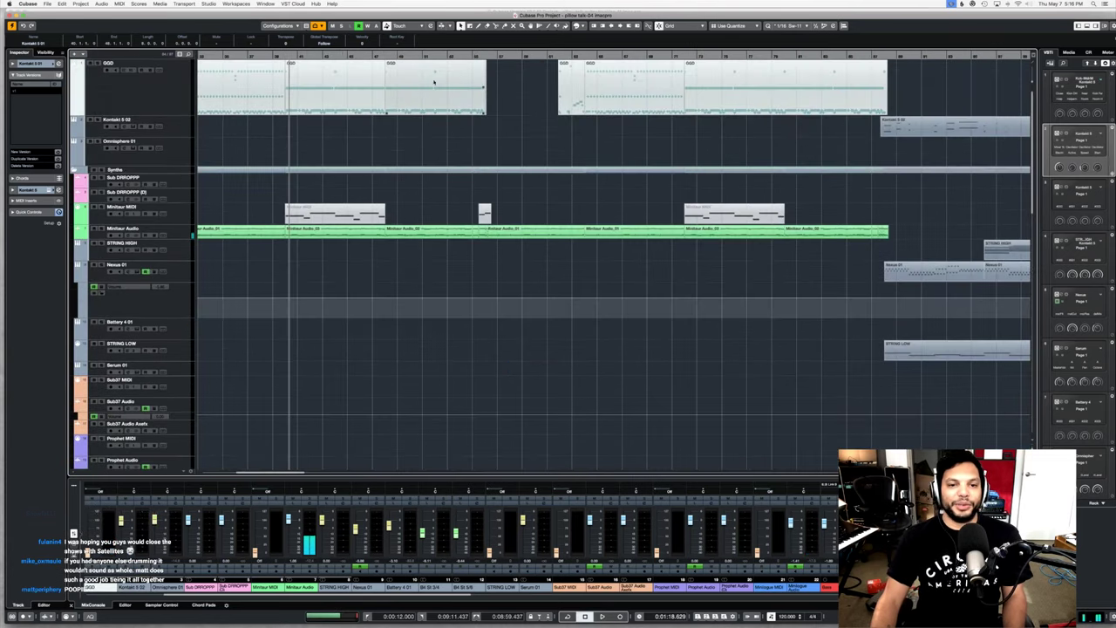
# Step: Play the full mix from about 1:47 and look over the guitar layers and synth tracks of that section
pyautogui.click(469, 57)
pyautogui.press('space')
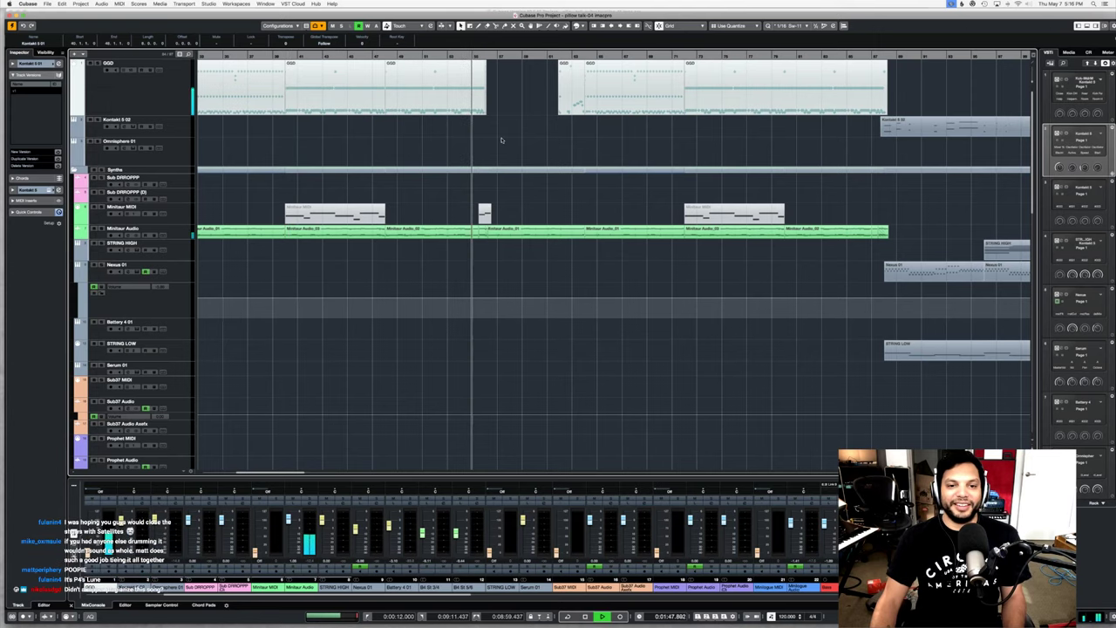
pyautogui.scroll(-3, 501, 139)
pyautogui.scroll(-5, 501, 140)
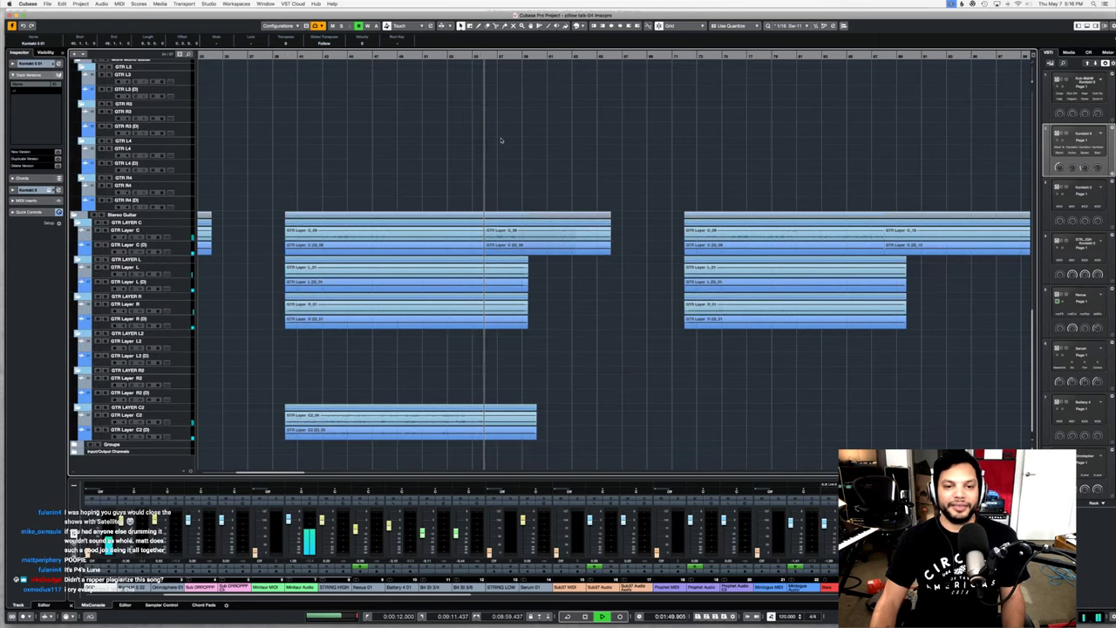
pyautogui.hscroll(2, 498, 141)
pyautogui.scroll(5, 479, 141)
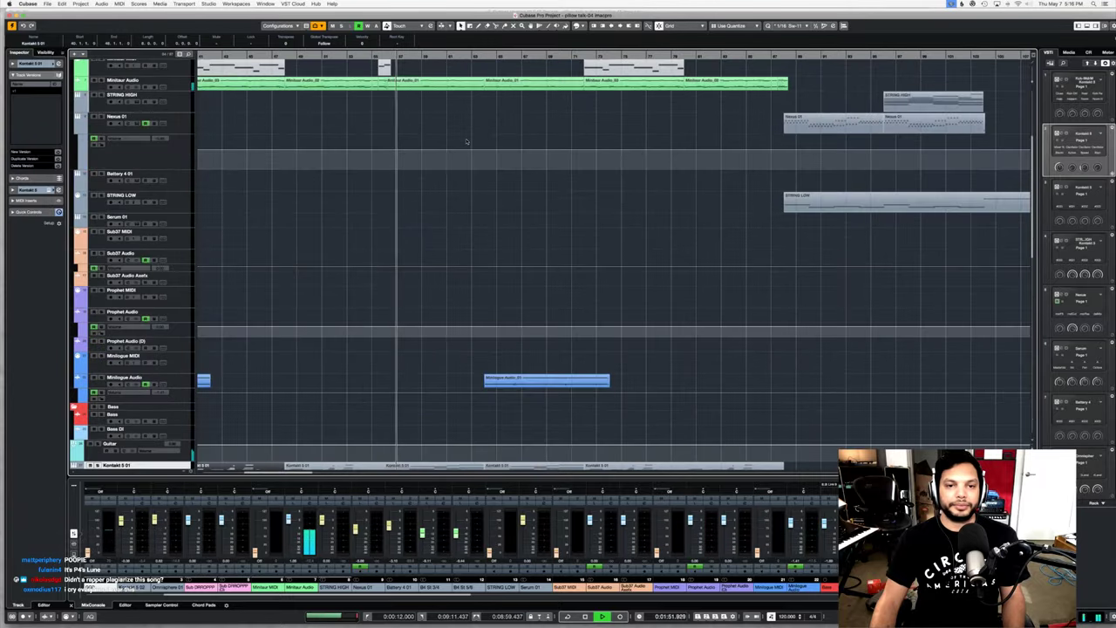
pyautogui.scroll(3, 466, 141)
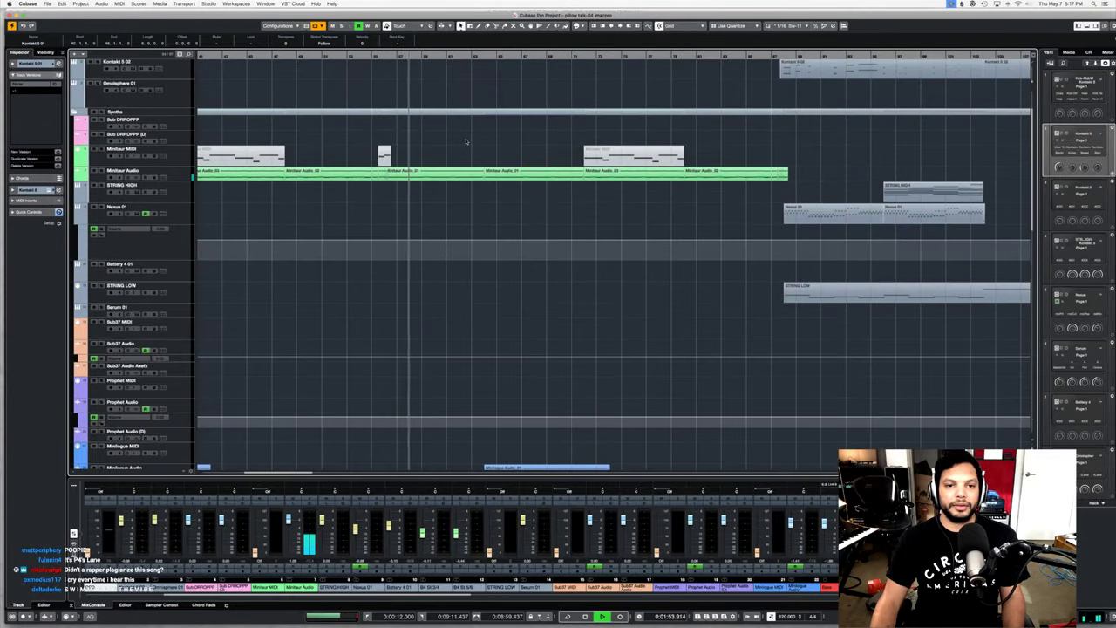